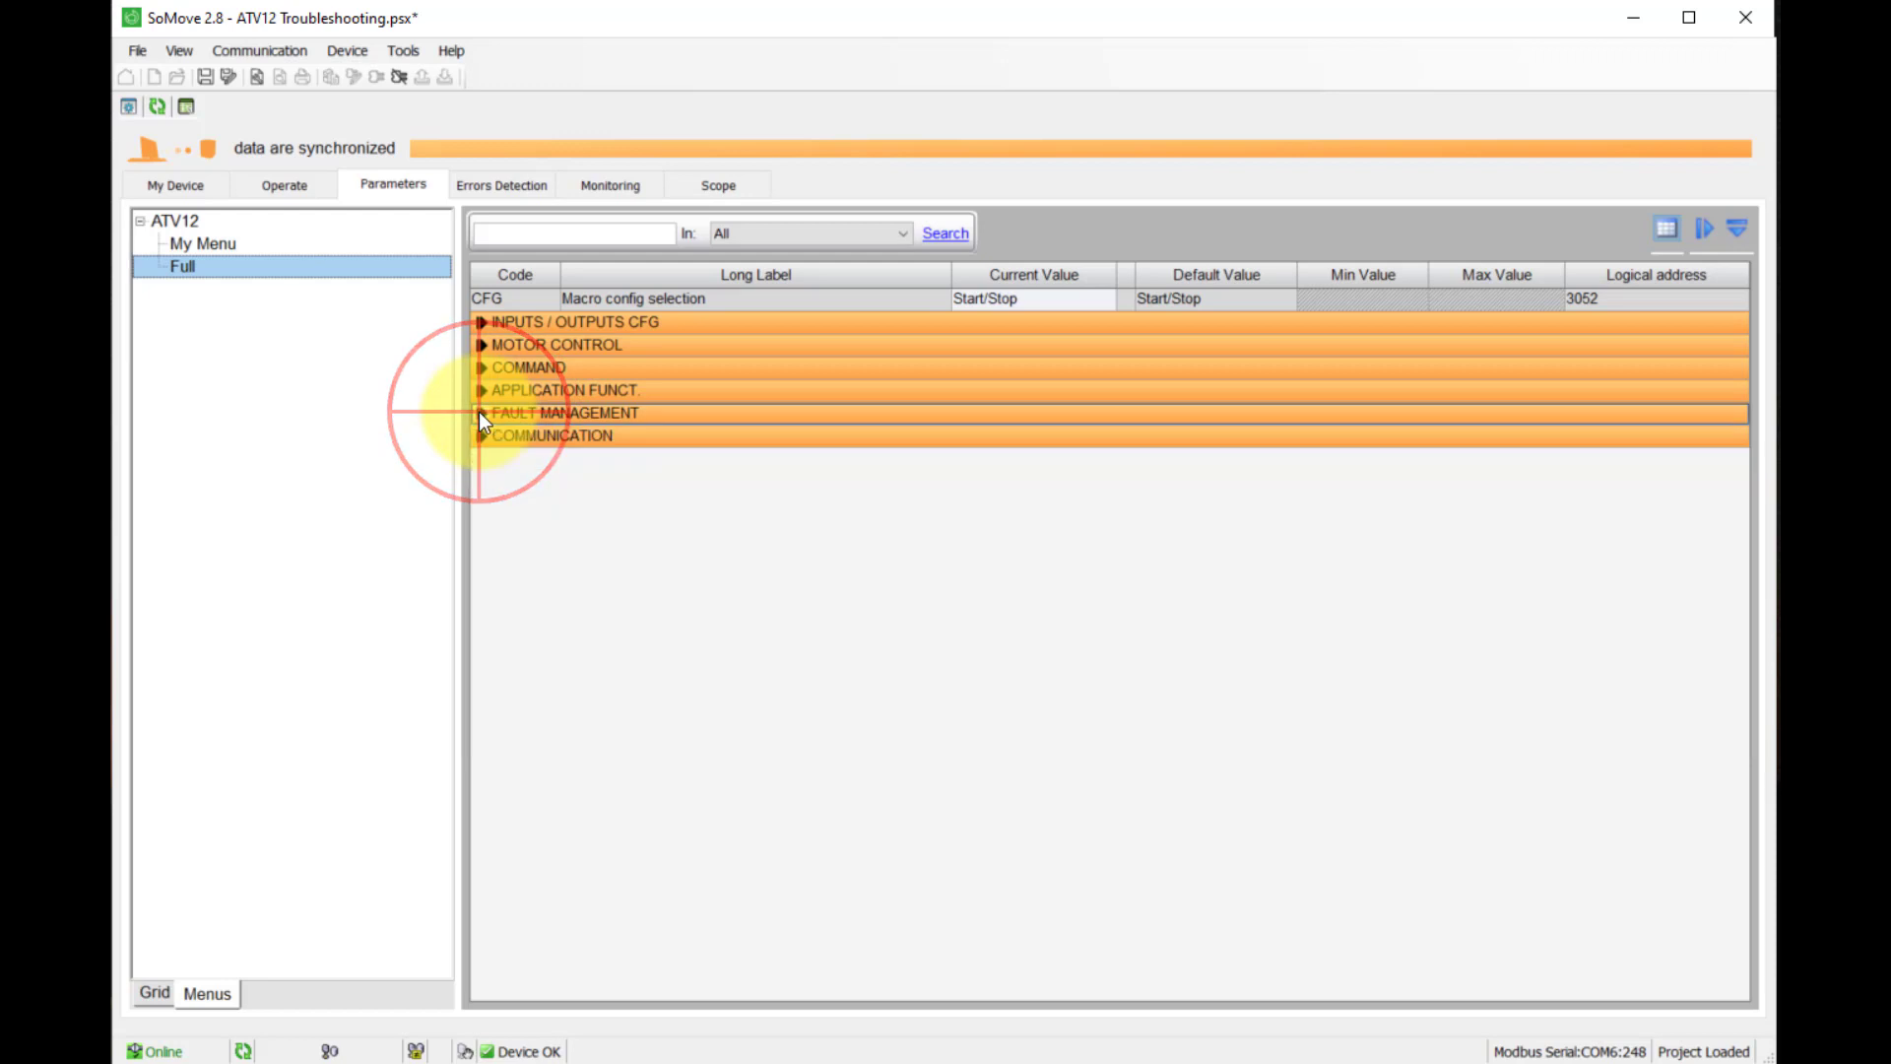
Review the Error n-1 entry in the detected errors history, then the monitoring gauges and the Device HMI view
{"action": "left_click", "coordinate": [508, 185]}
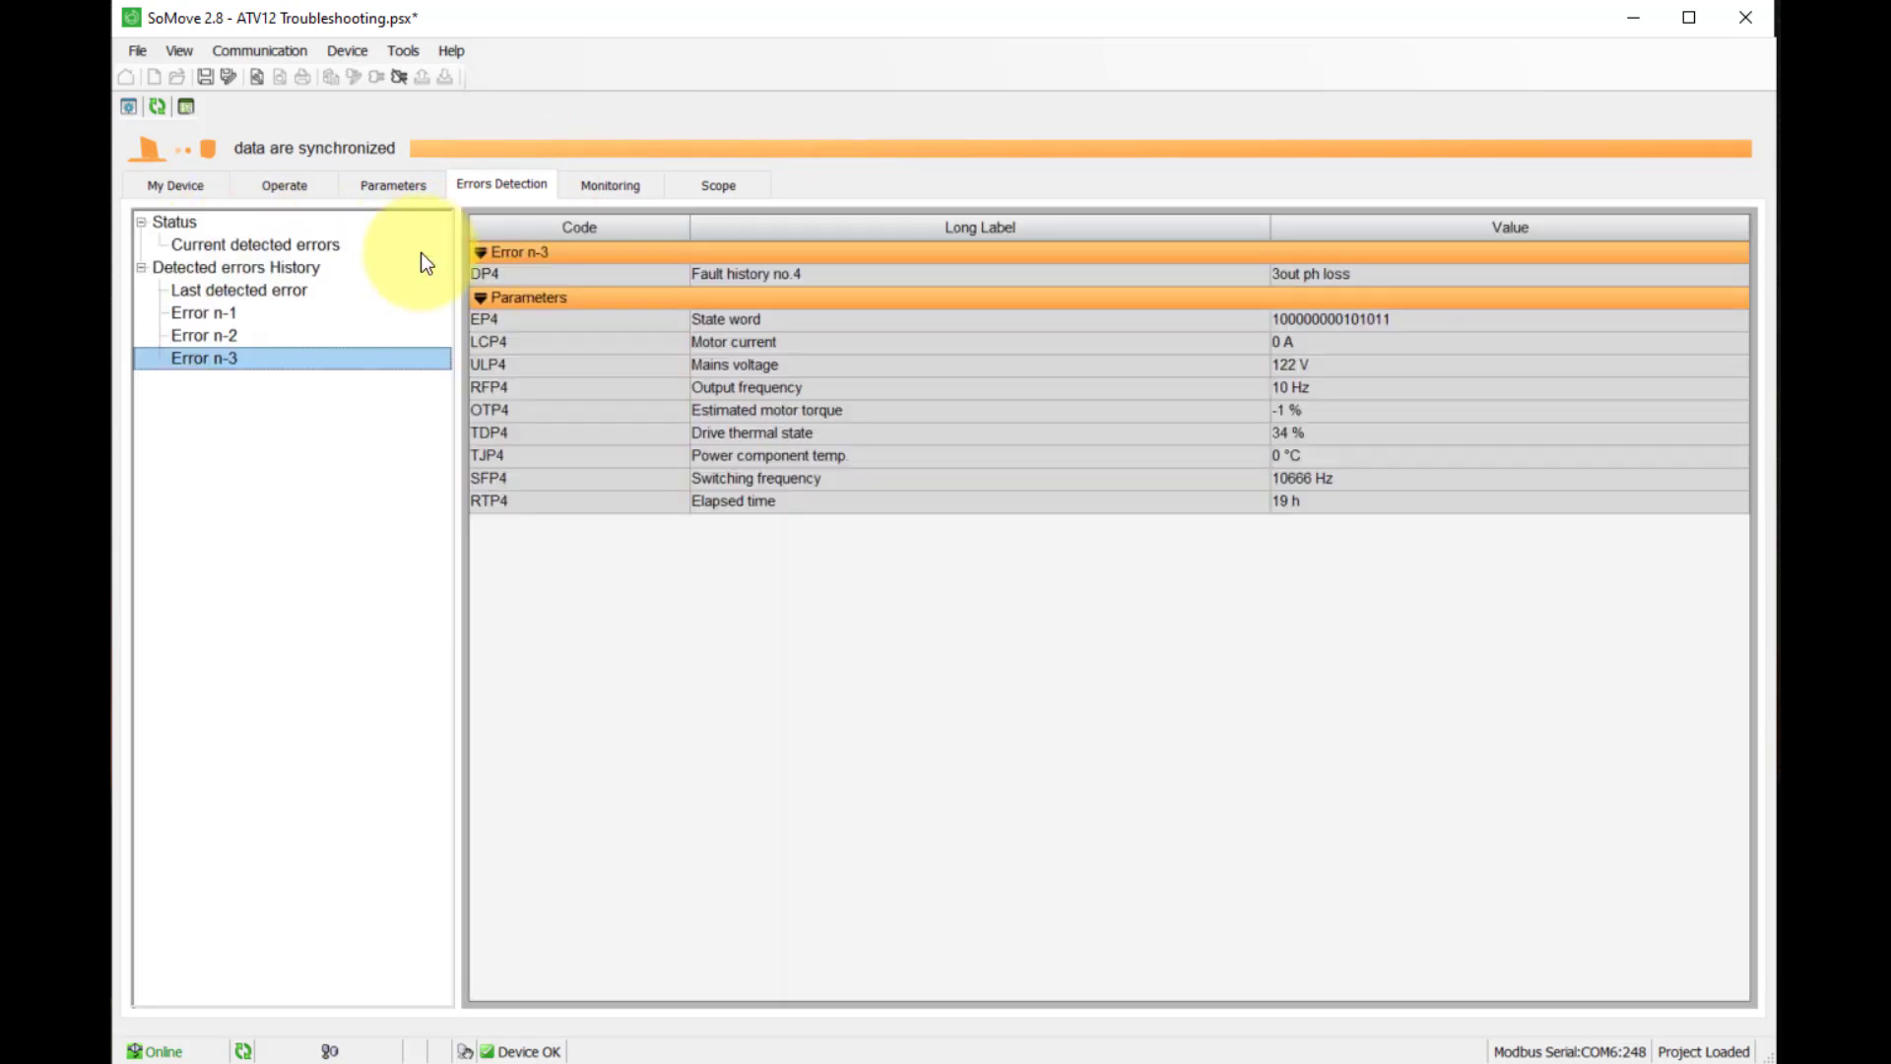
{"action": "left_click", "coordinate": [219, 317]}
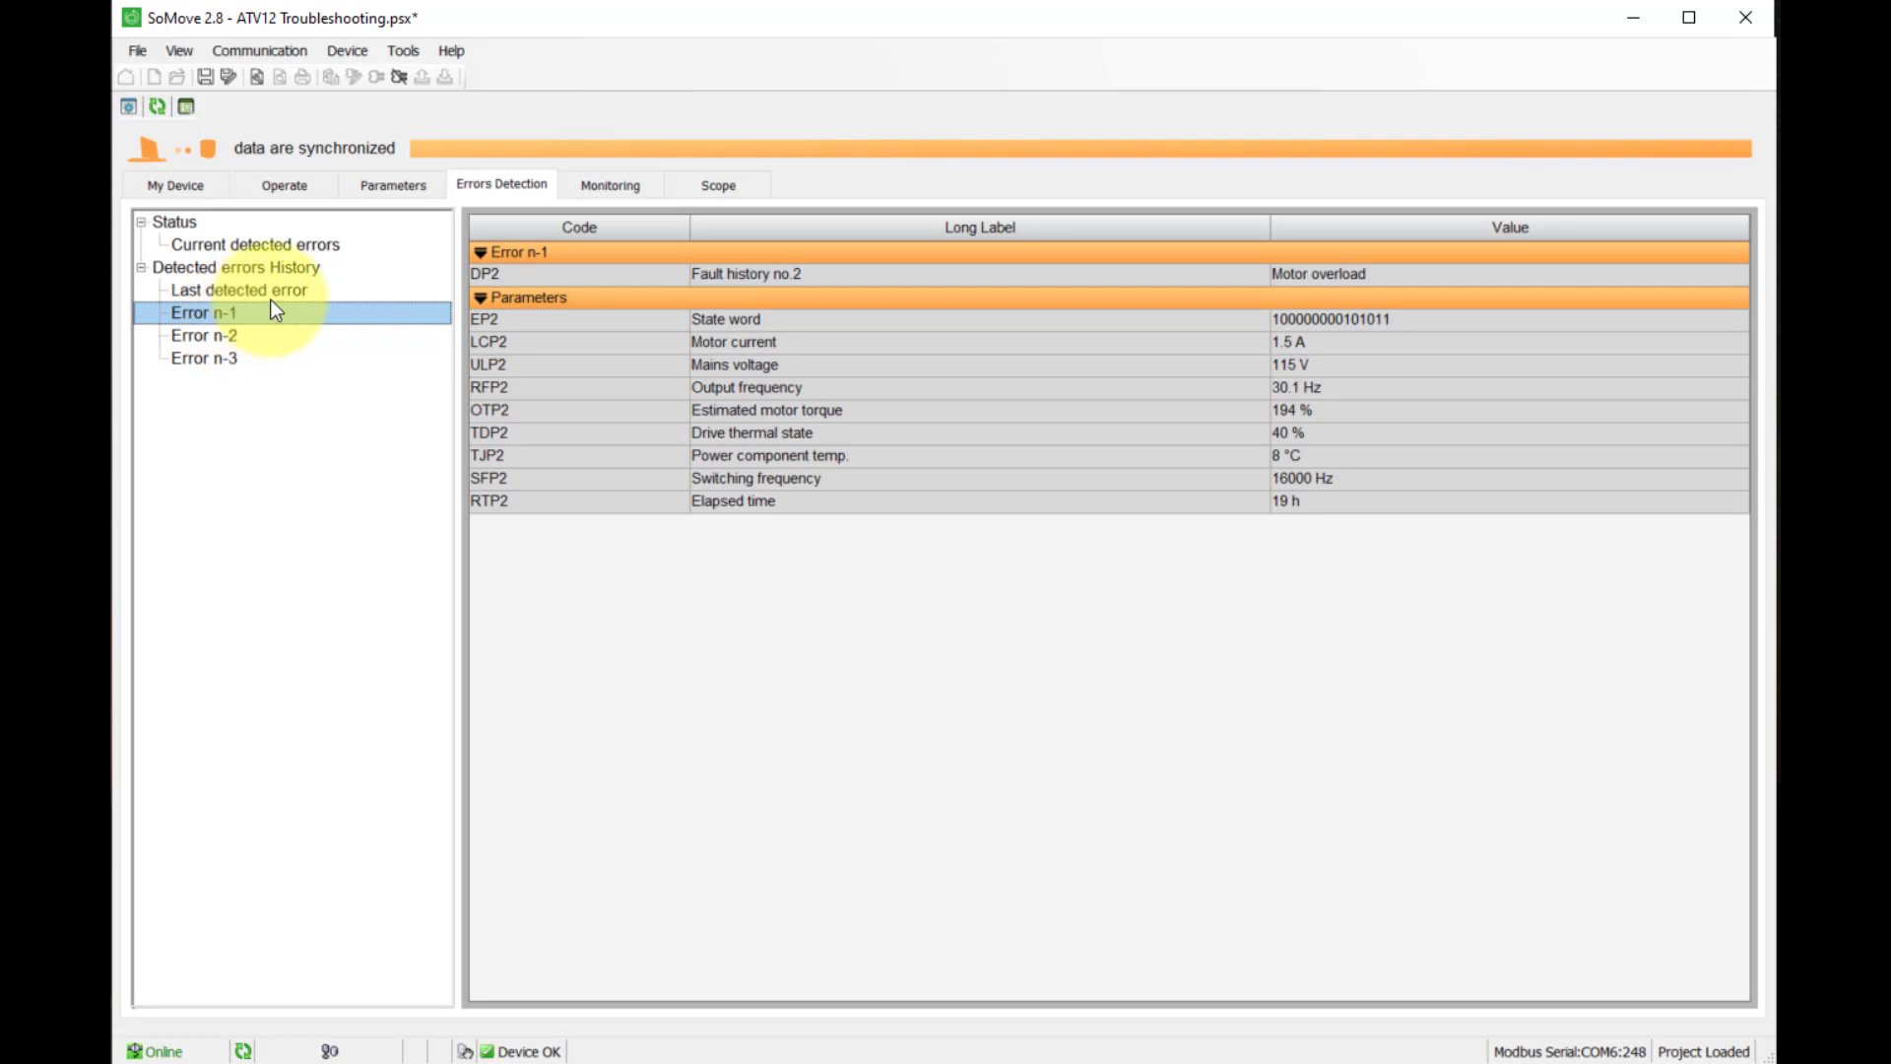
{"action": "left_click", "coordinate": [587, 185]}
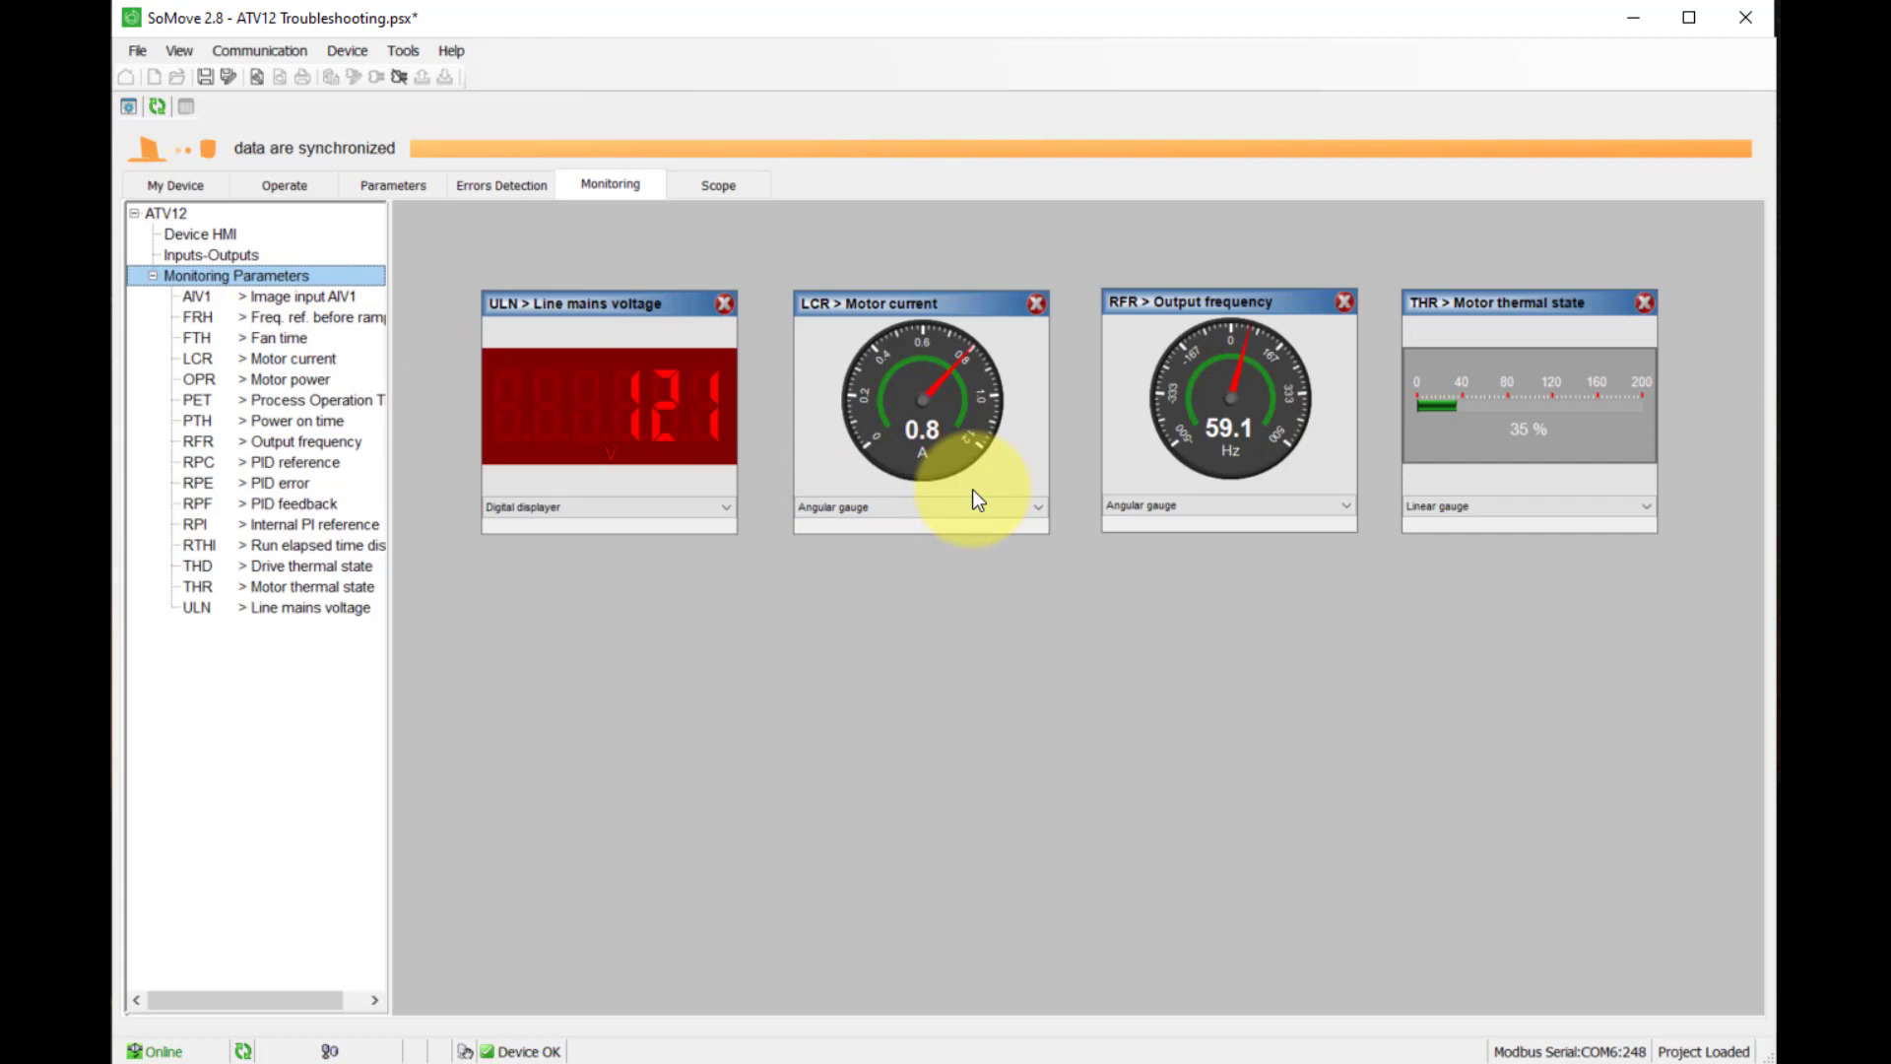
{"action": "left_click", "coordinate": [214, 235]}
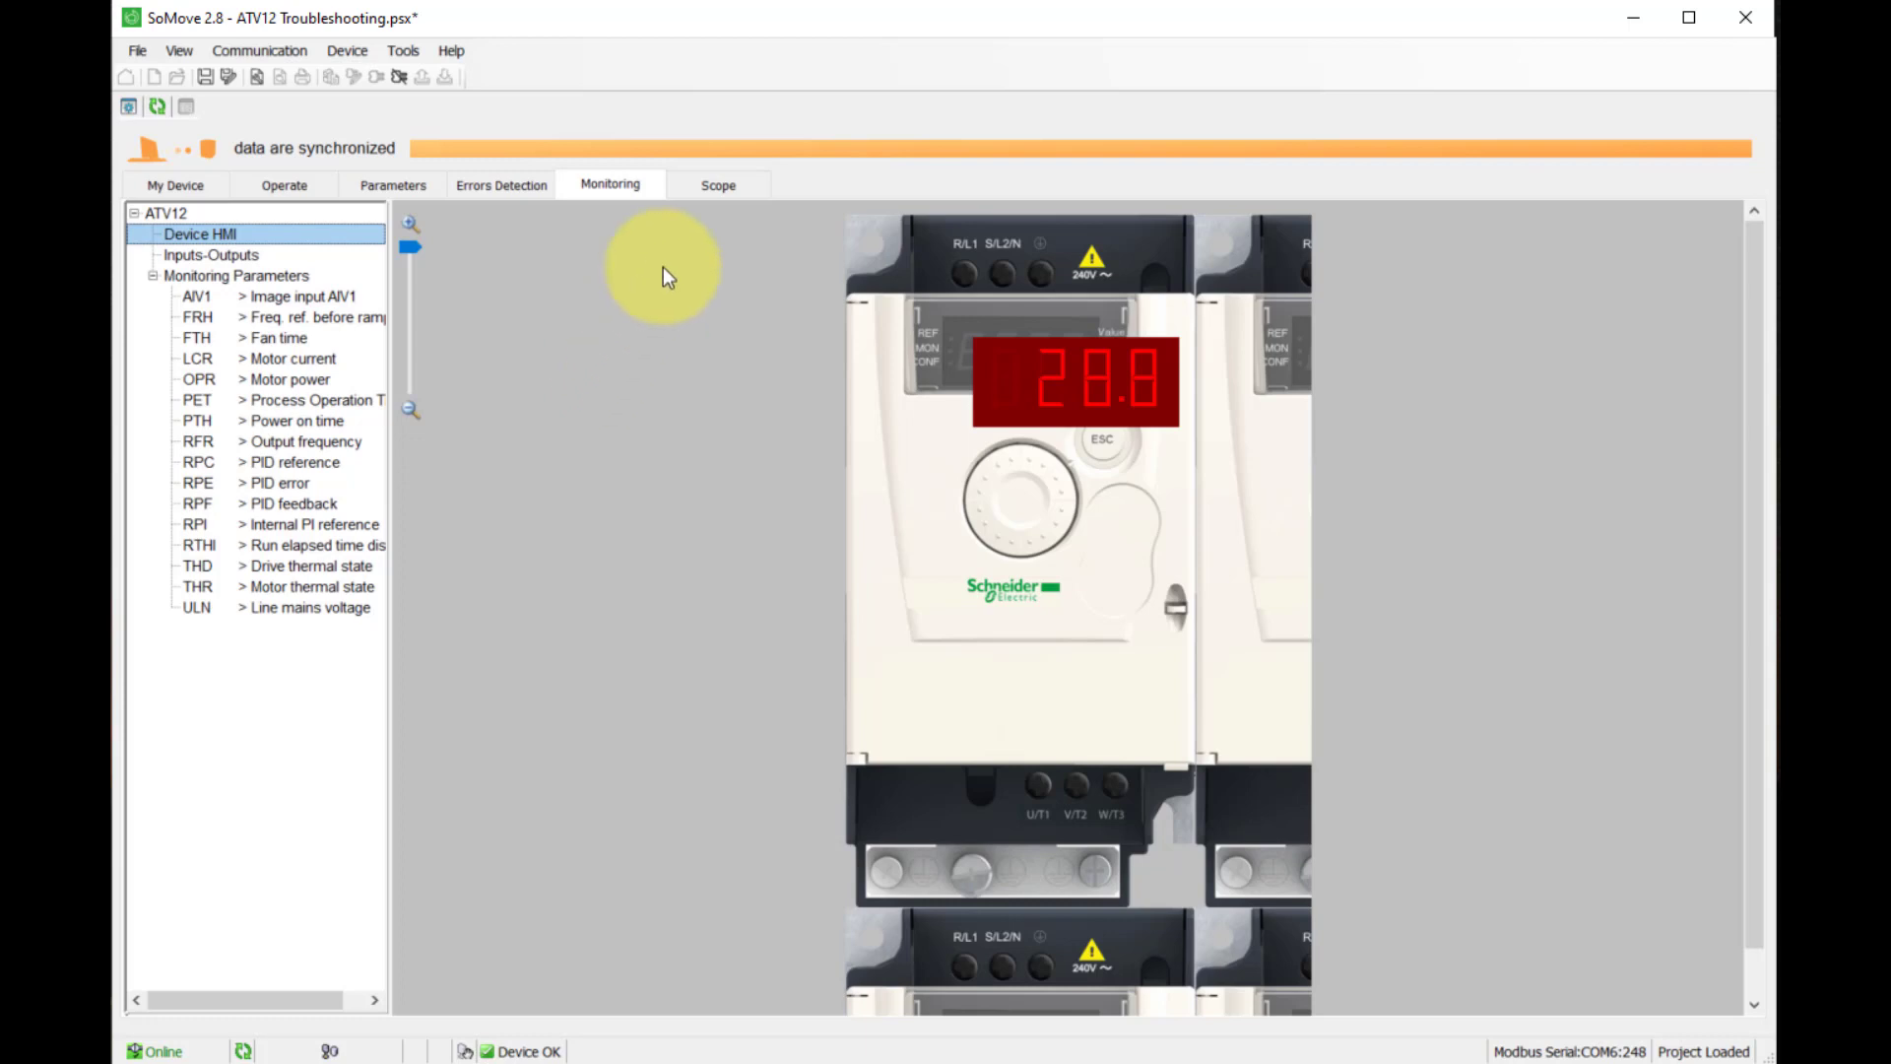
Open the scope and inspect the parameters available for a new channel and the sampling duration options, without changing either
{"action": "left_click", "coordinate": [706, 188]}
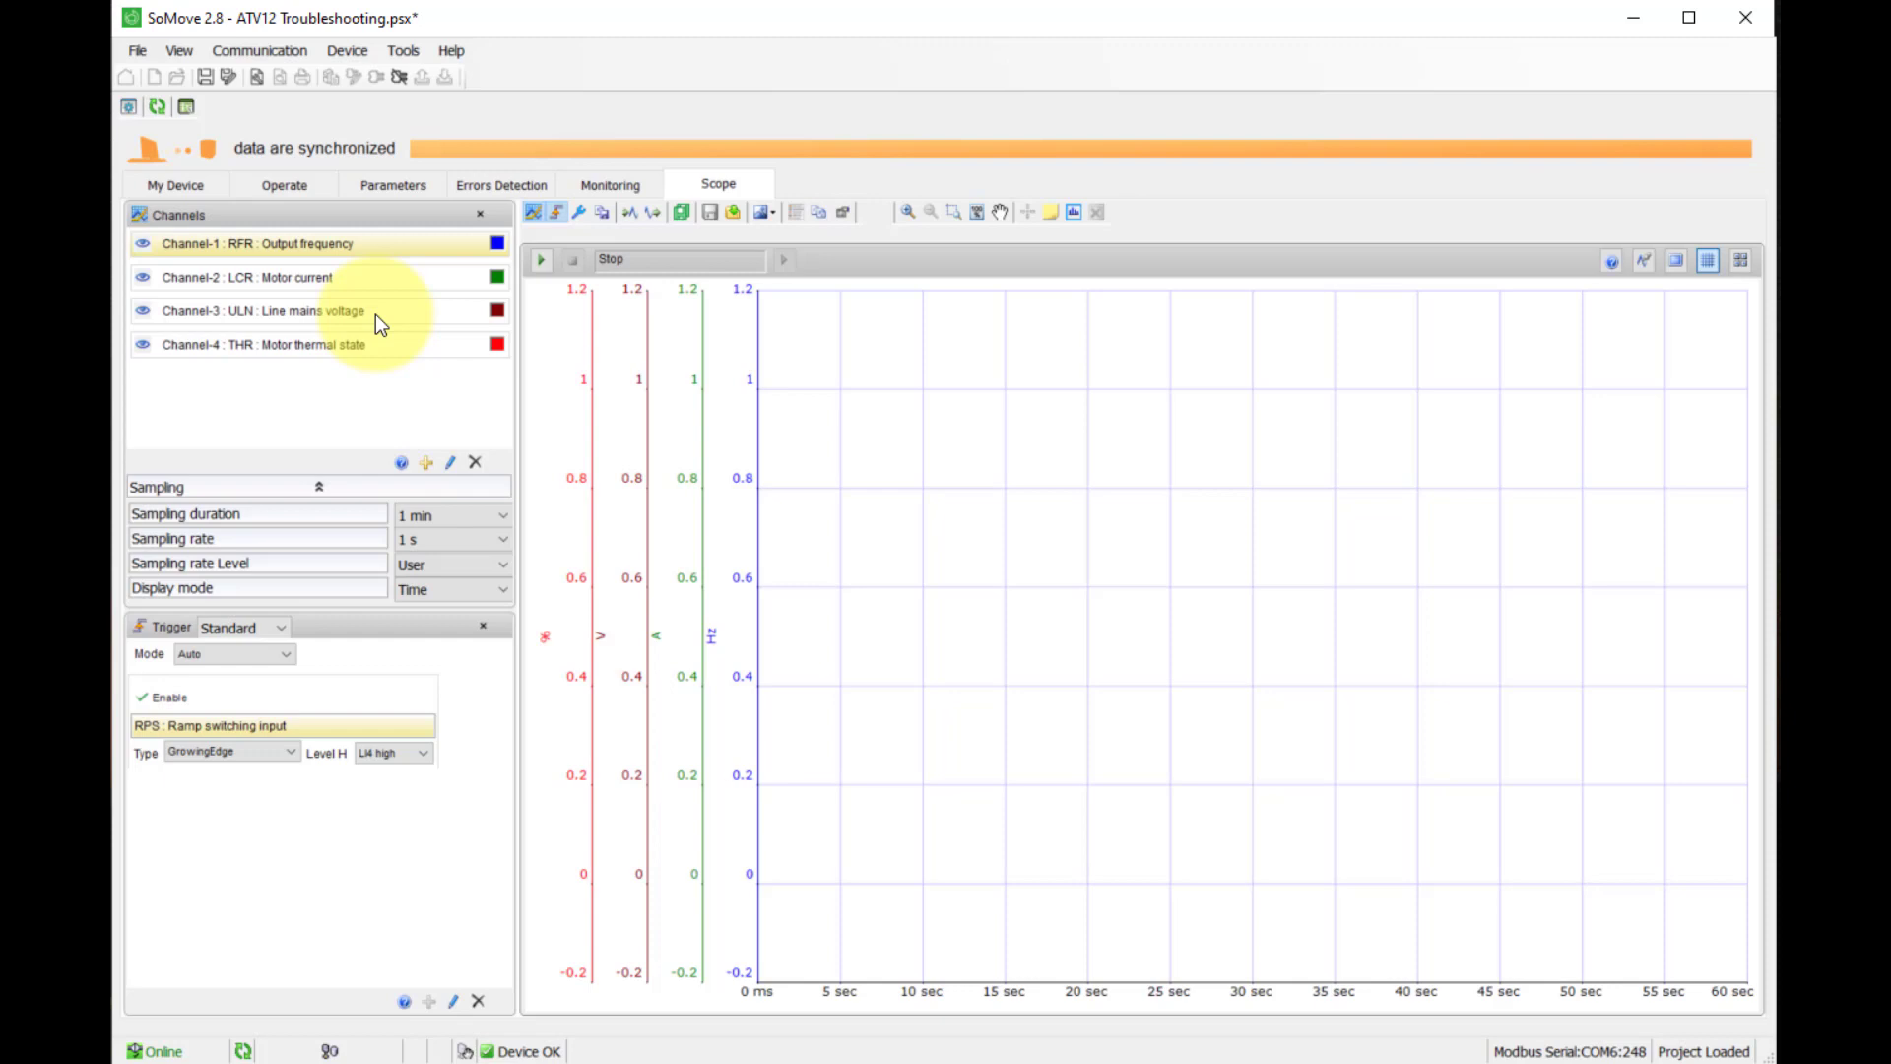
{"action": "left_click", "coordinate": [431, 462]}
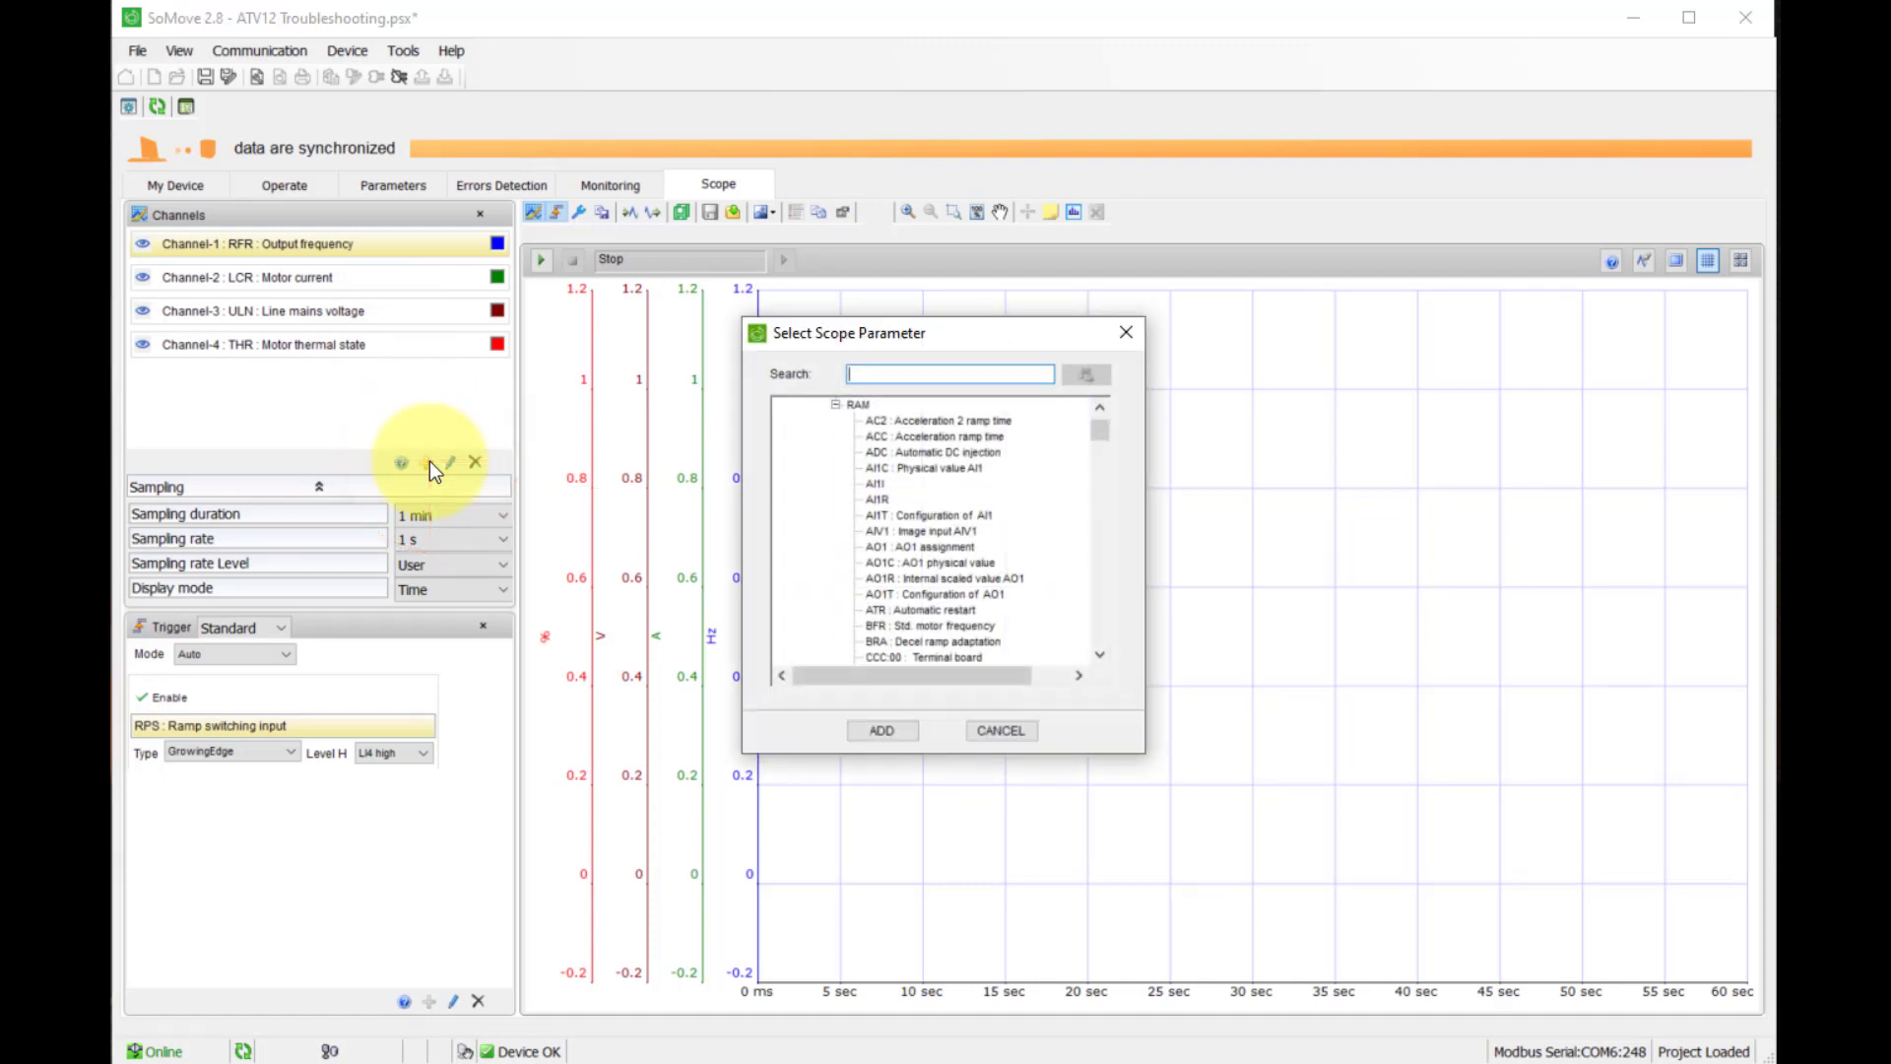
{"action": "mouse_move", "coordinate": [1102, 426]}
{"action": "left_mouse_down"}
{"action": "mouse_move", "coordinate": [1111, 493]}
{"action": "mouse_move", "coordinate": [1104, 418]}
{"action": "left_mouse_up"}
{"action": "left_click", "coordinate": [1126, 334]}
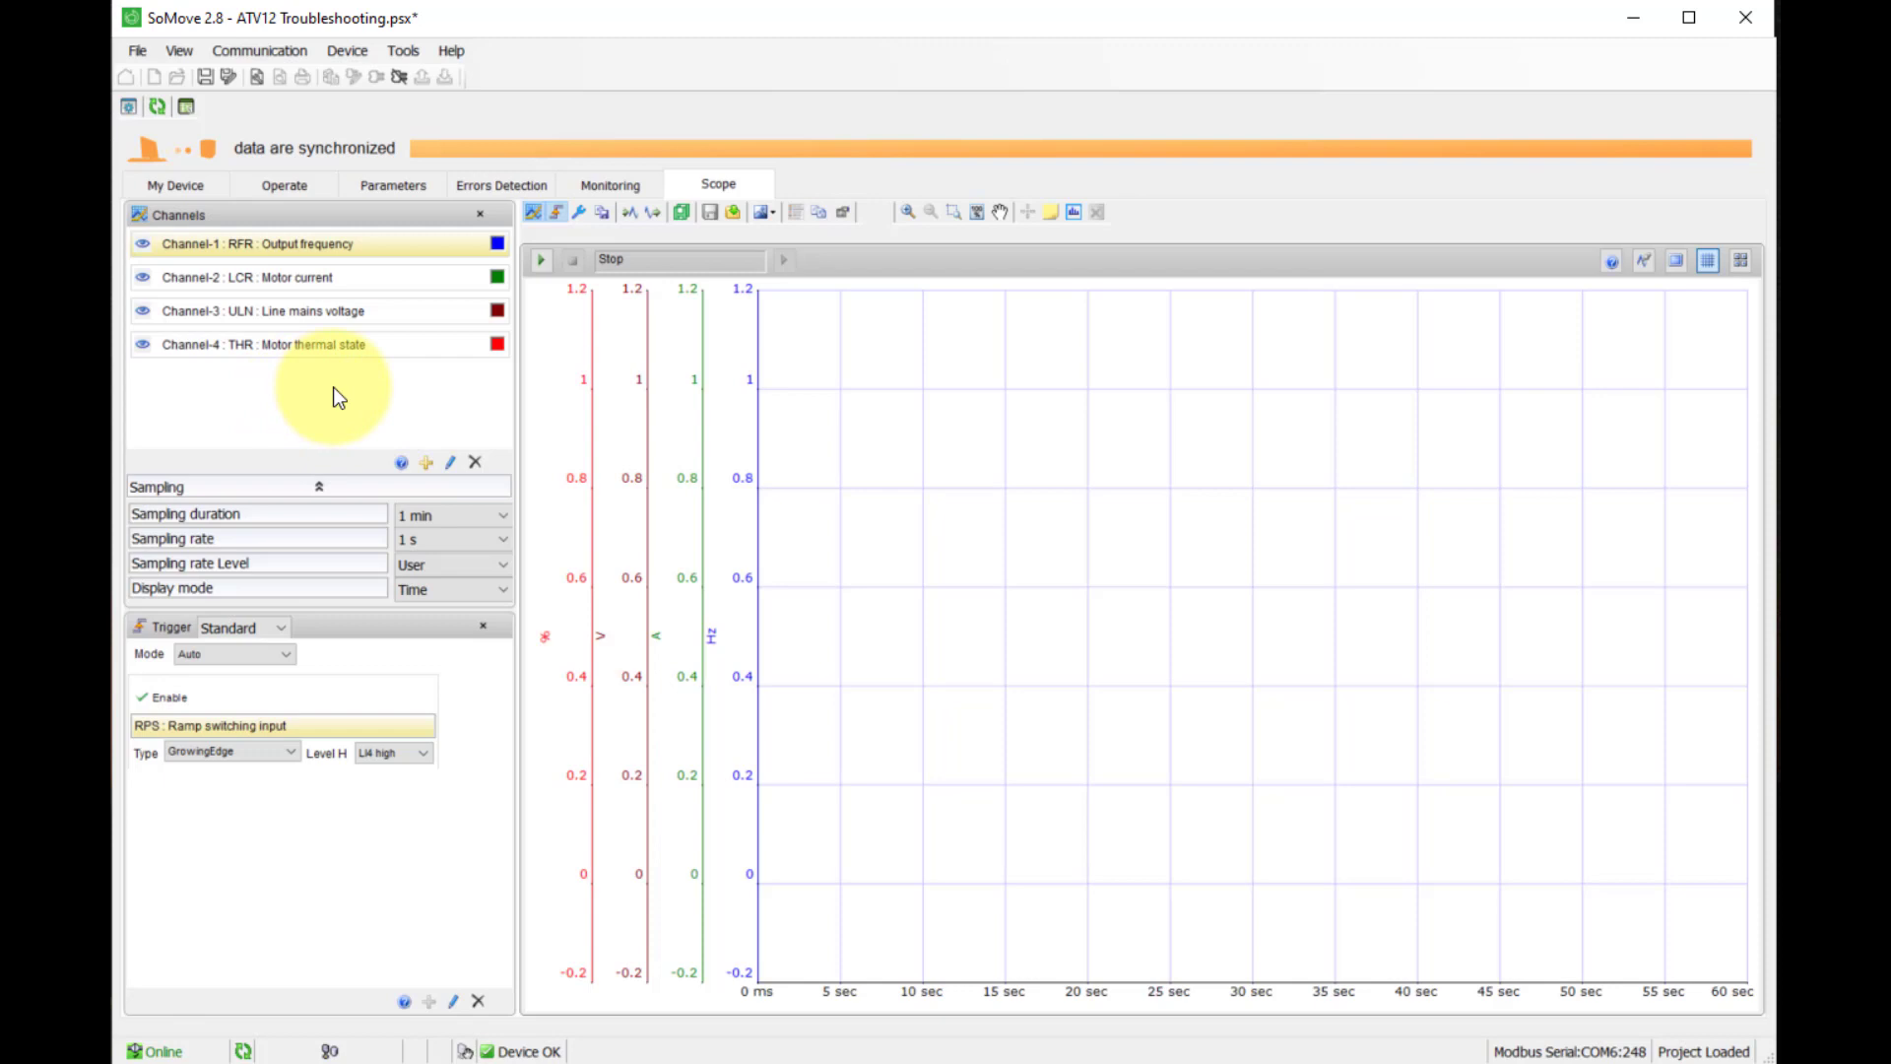
{"action": "left_click", "coordinate": [498, 516]}
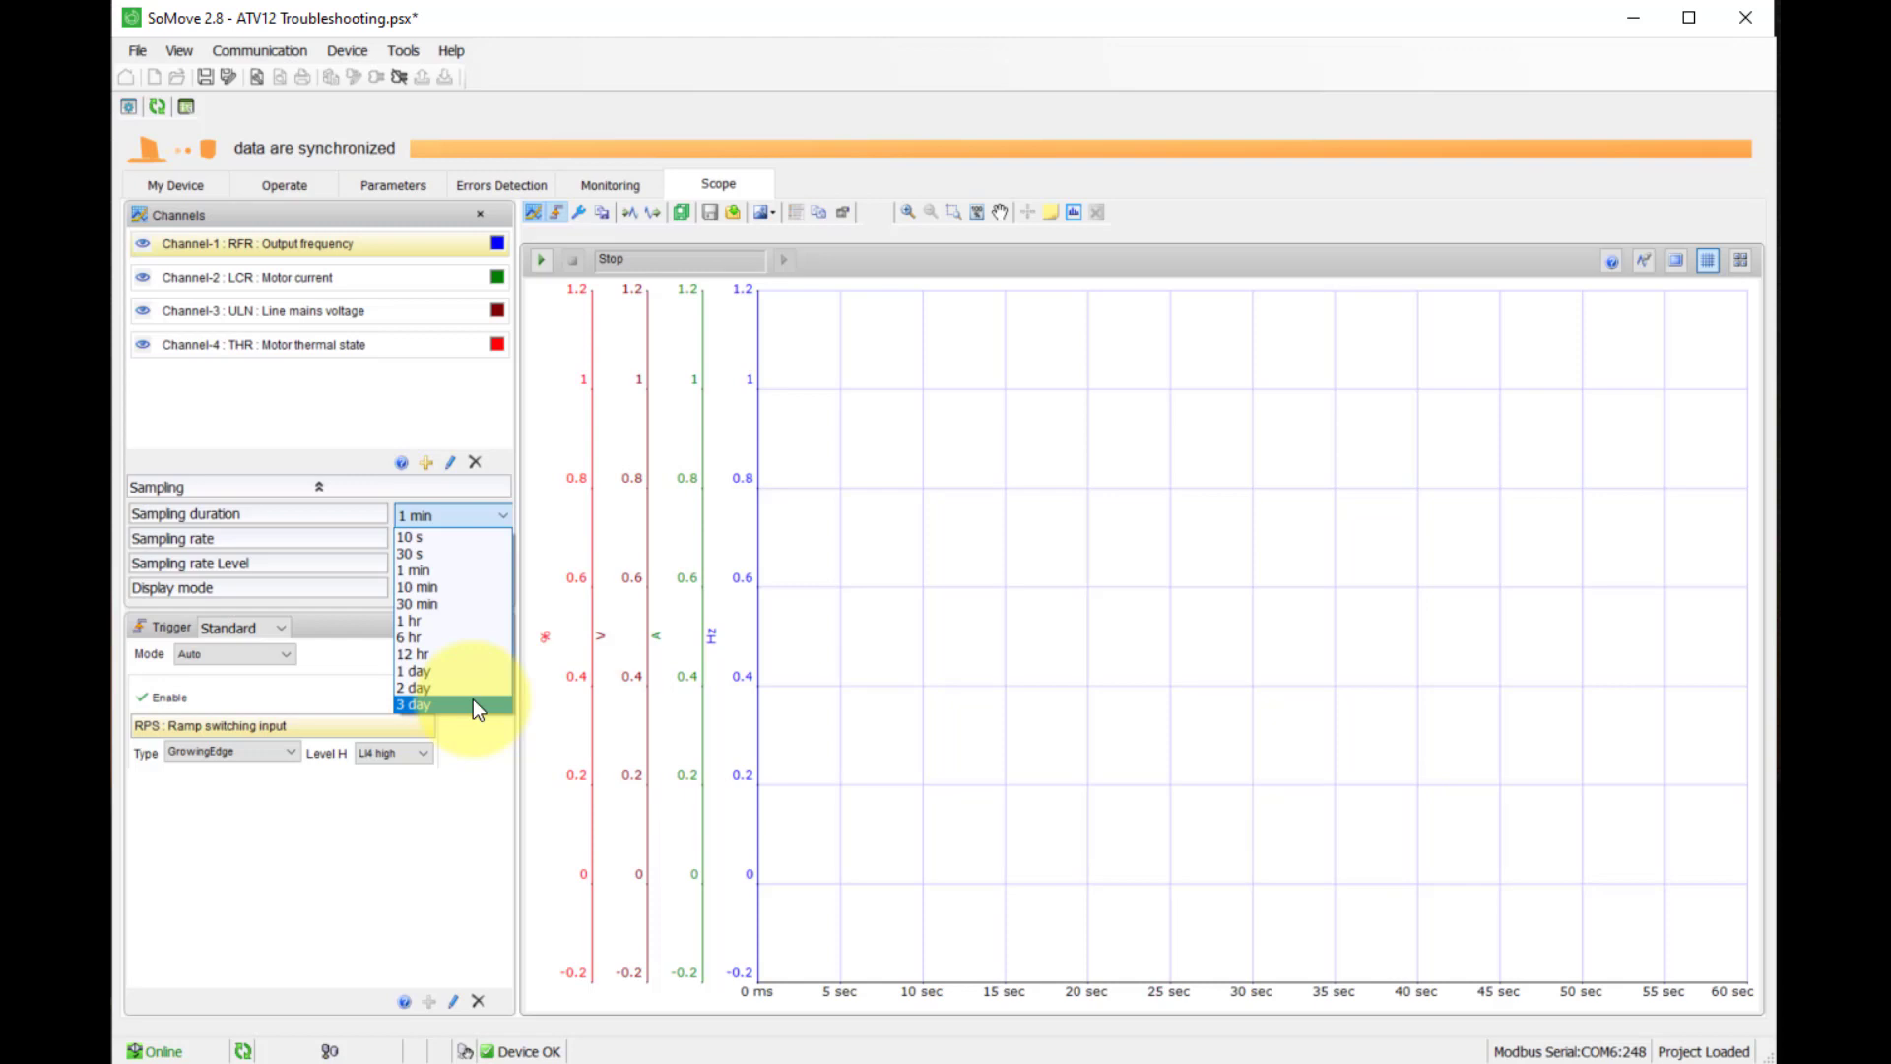
{"action": "left_click", "coordinate": [463, 518]}
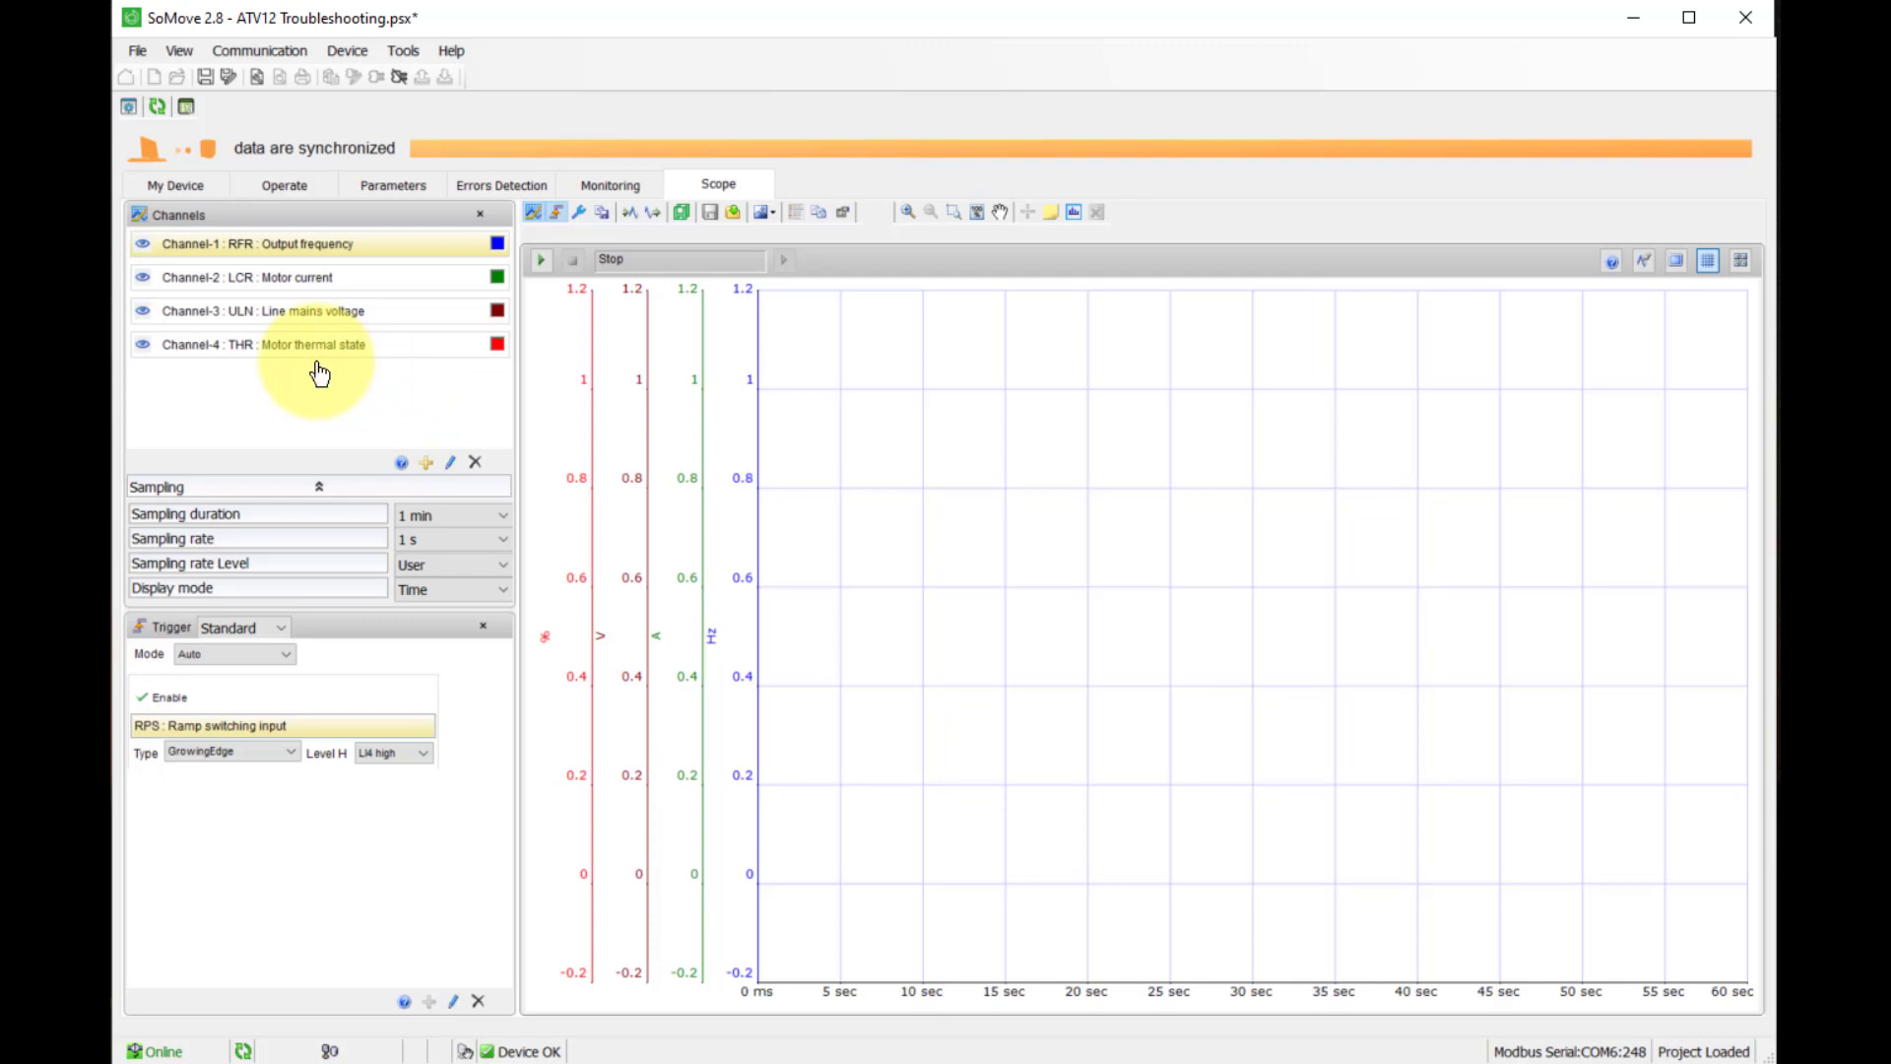
Switch the scope trigger settings from Standard to Expert
{"action": "left_click", "coordinate": [283, 629]}
{"action": "left_click", "coordinate": [261, 665]}
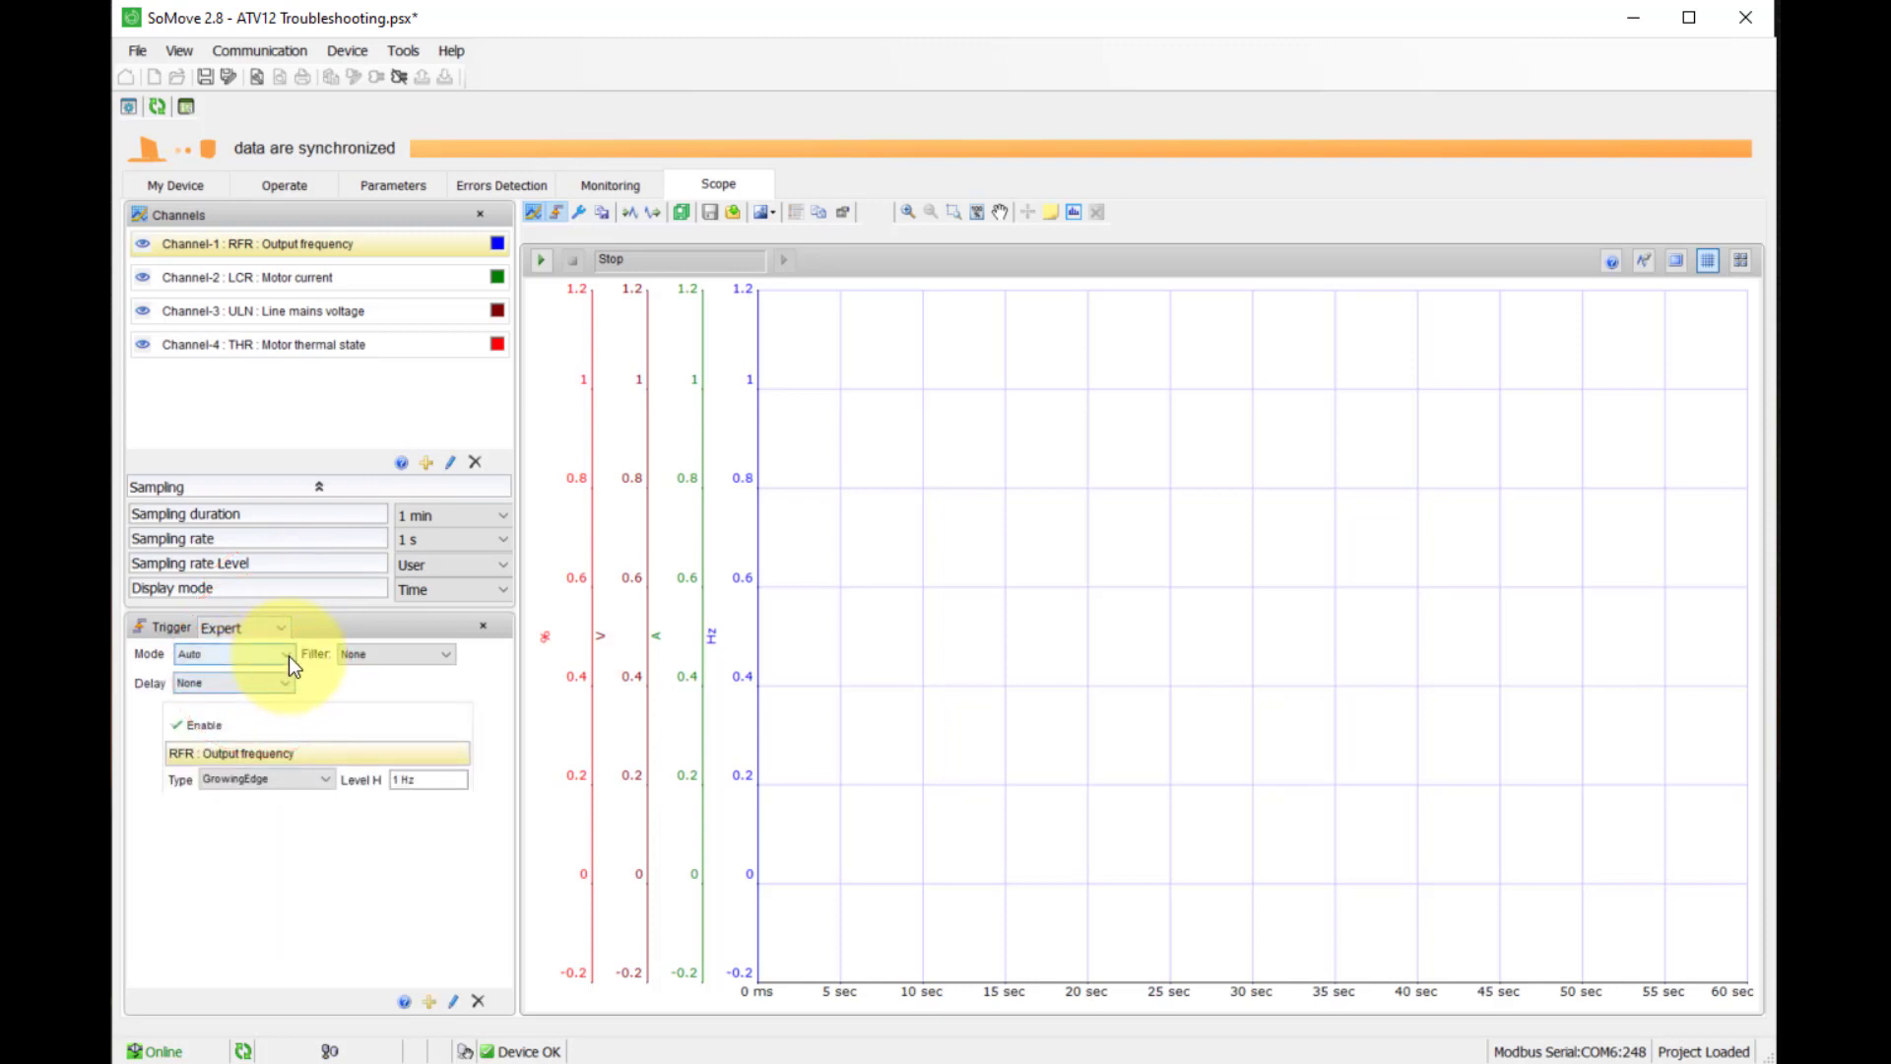
Try the StartStop trigger mode and return the mode to Auto
{"action": "left_click", "coordinate": [288, 656]}
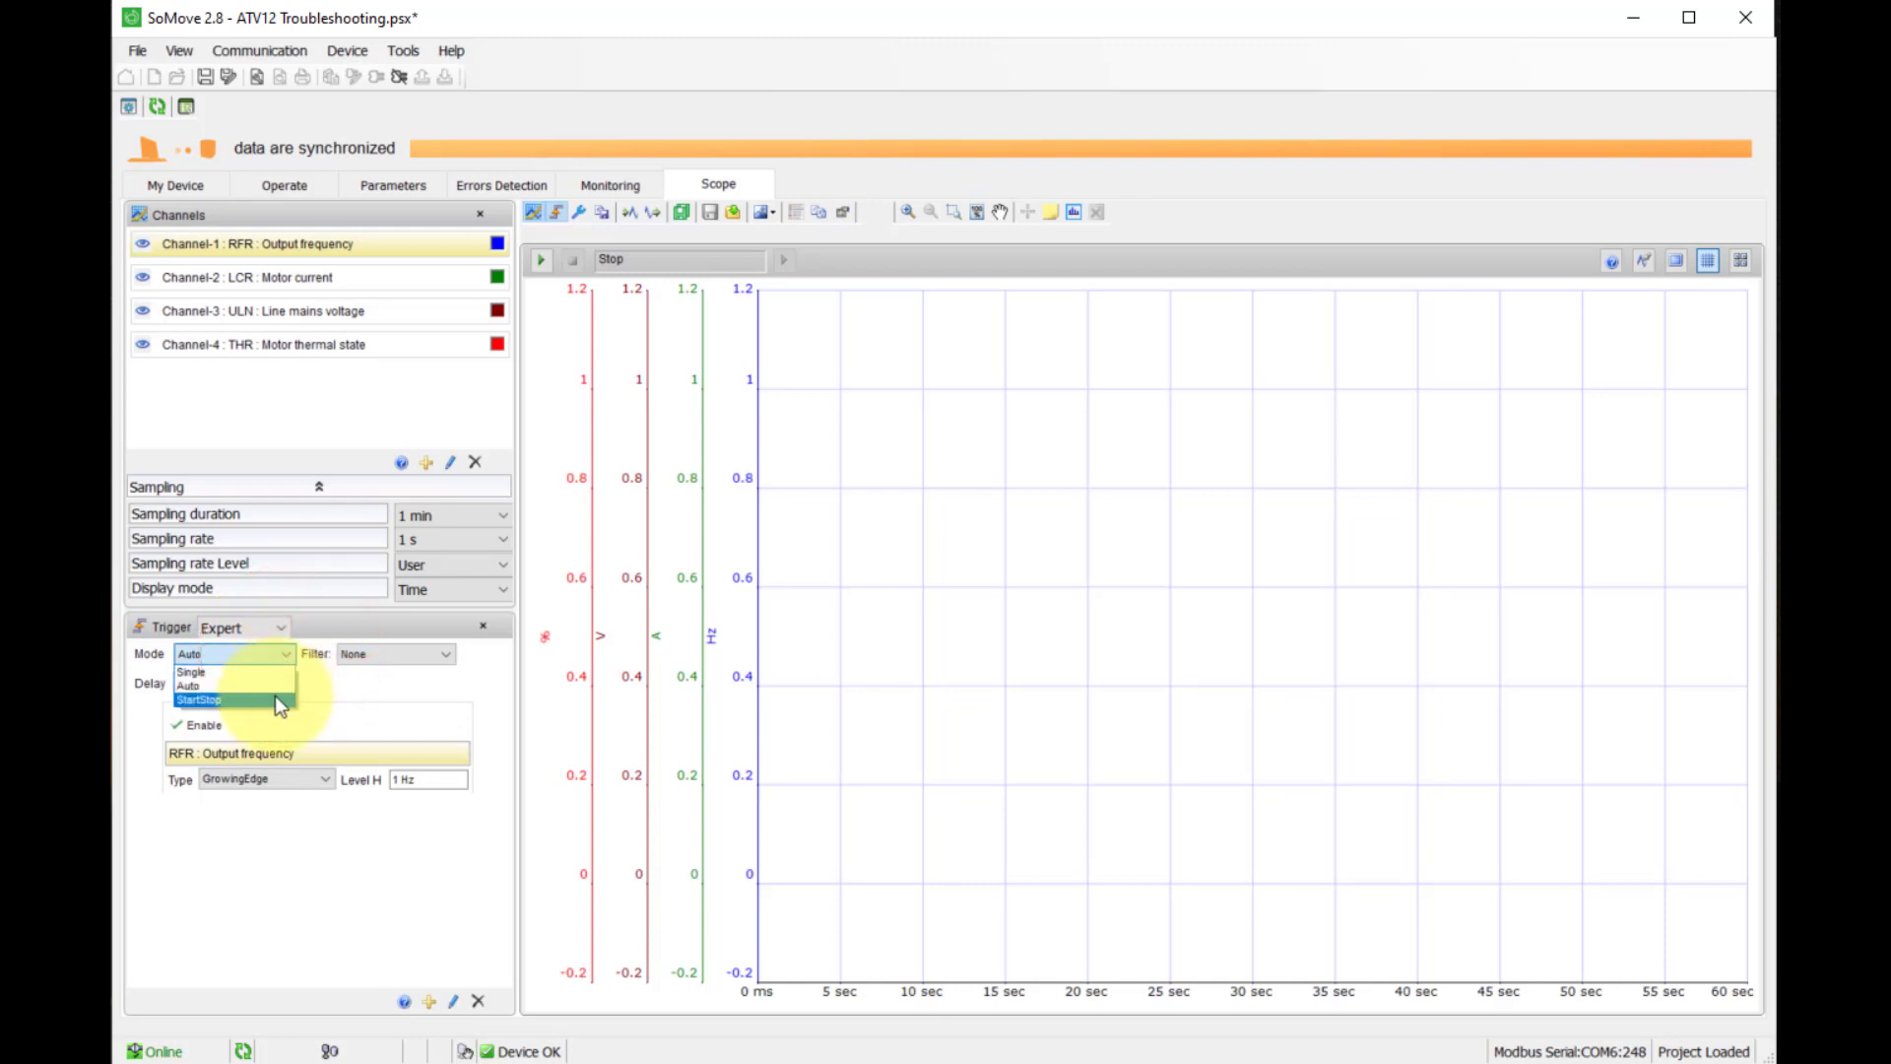
{"action": "left_click", "coordinate": [274, 697]}
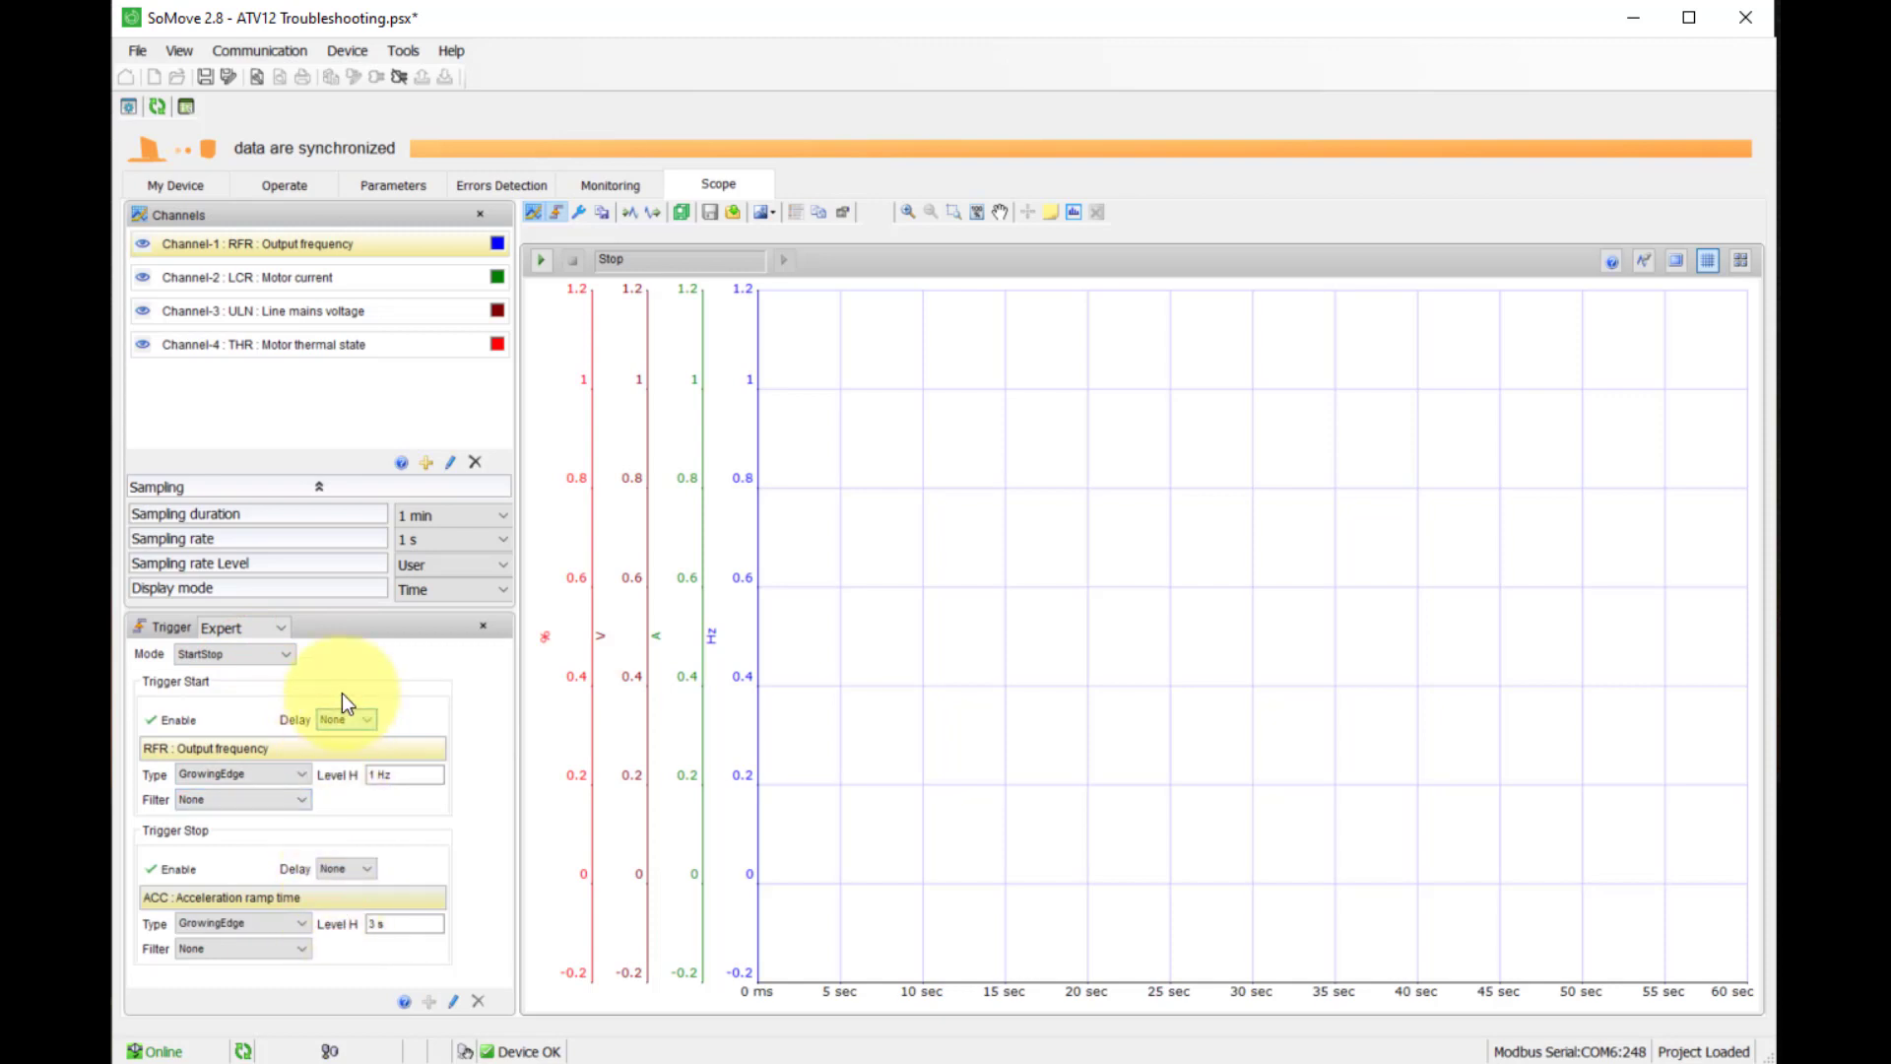
{"action": "left_click", "coordinate": [284, 659]}
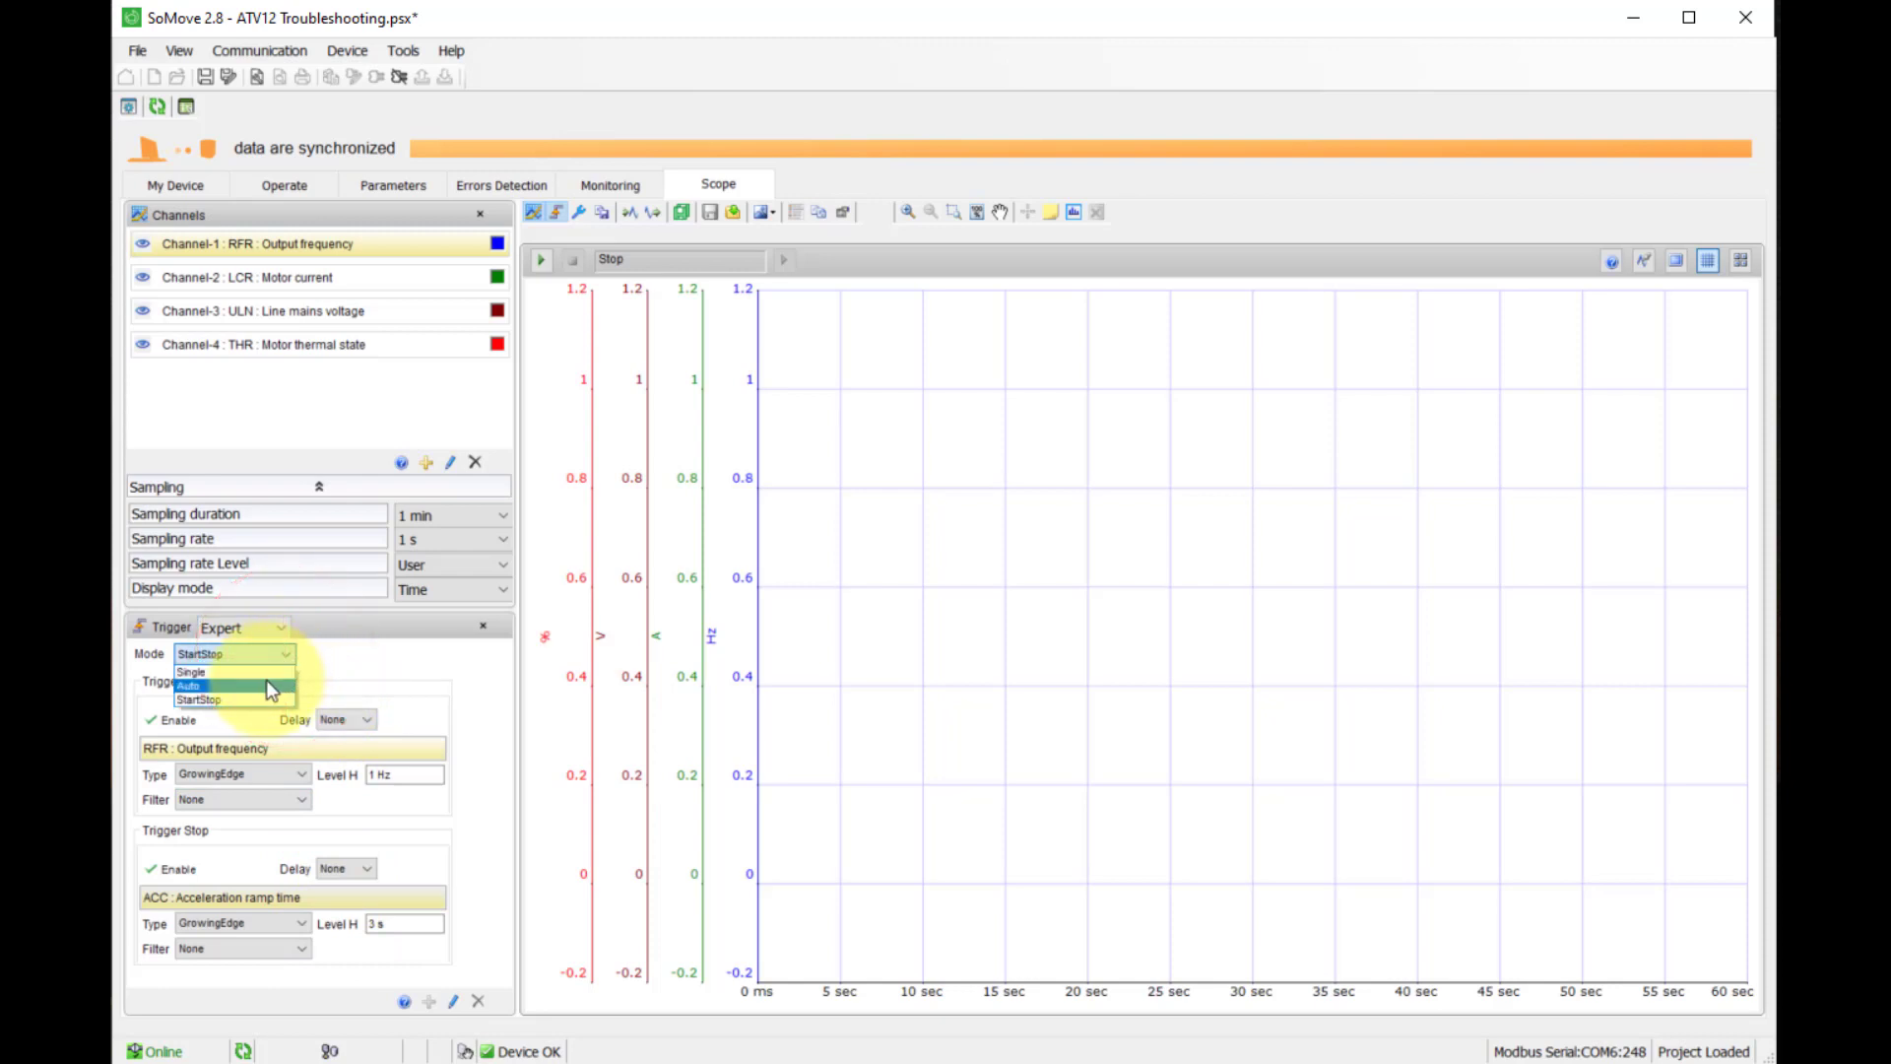
{"action": "left_click", "coordinate": [266, 684]}
{"action": "left_click", "coordinate": [315, 909]}
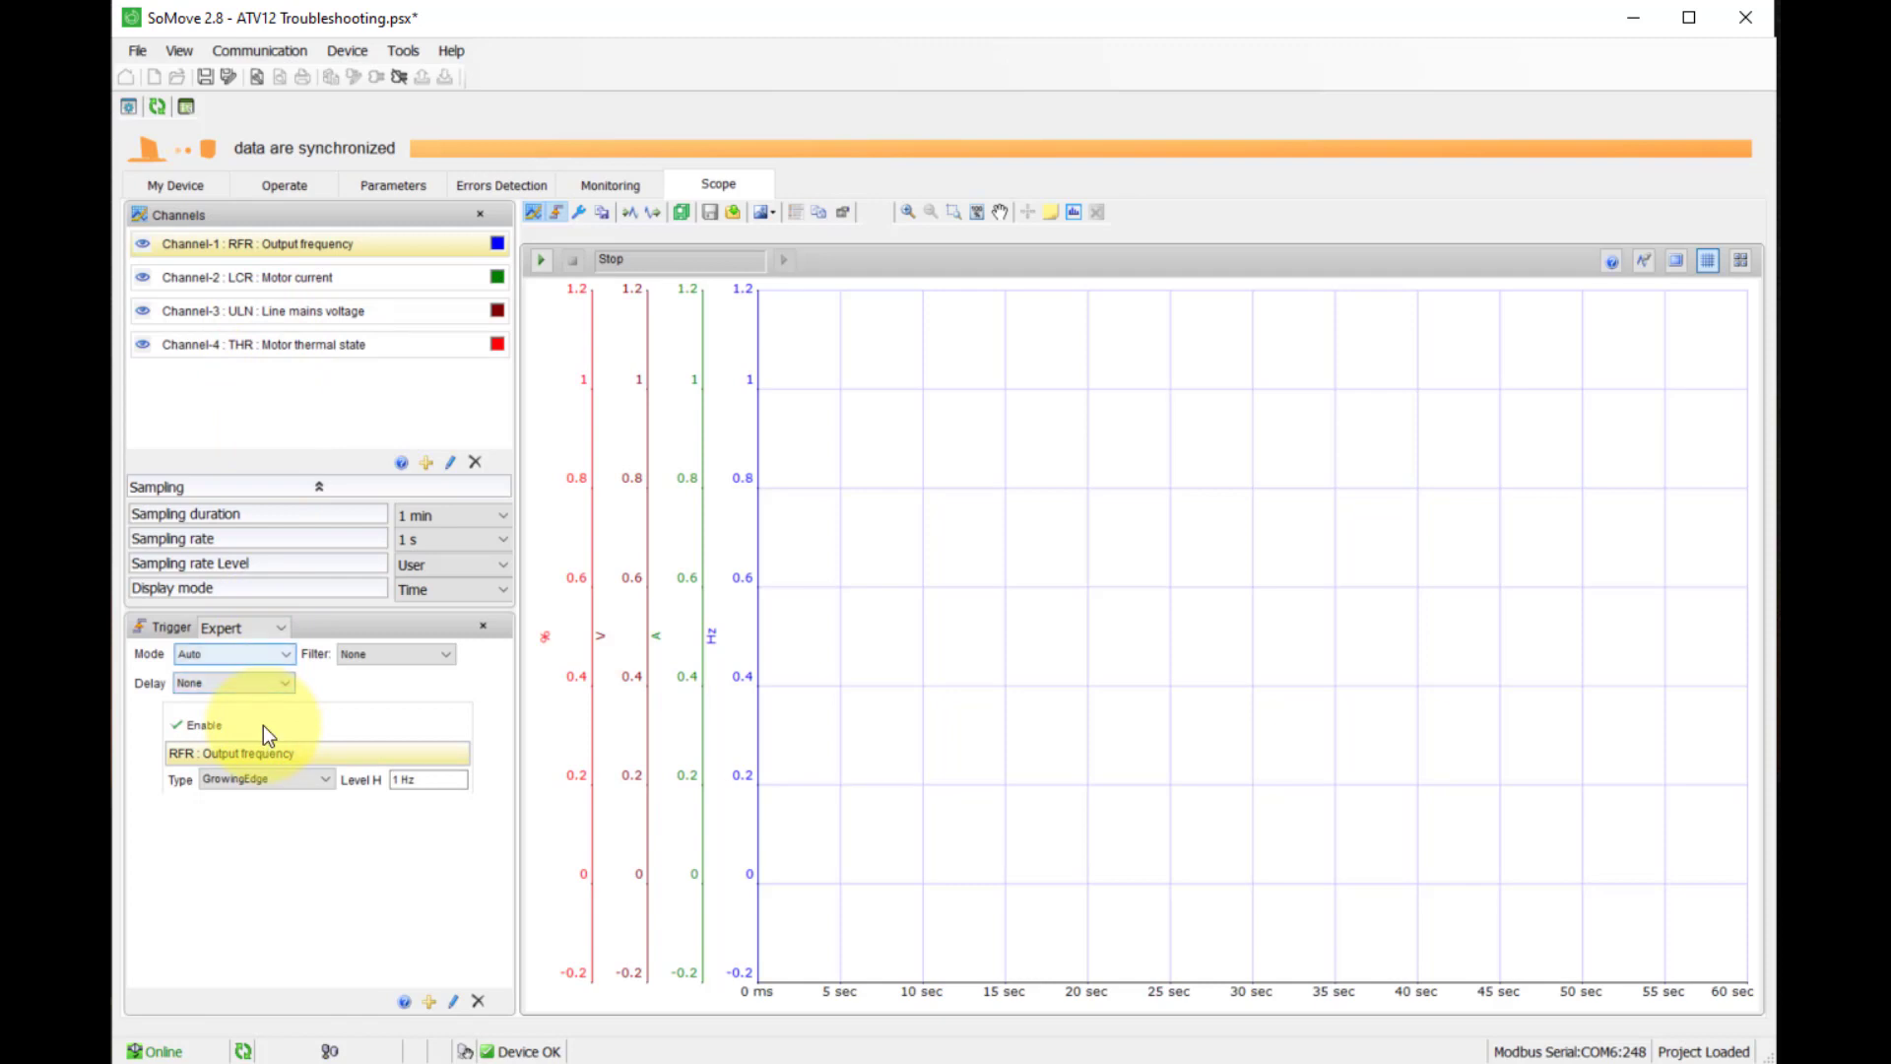
Inspect the output frequency trigger's settings and browse the parameters available for an additional trigger, closing the selection without choosing one
{"action": "left_click", "coordinate": [350, 757]}
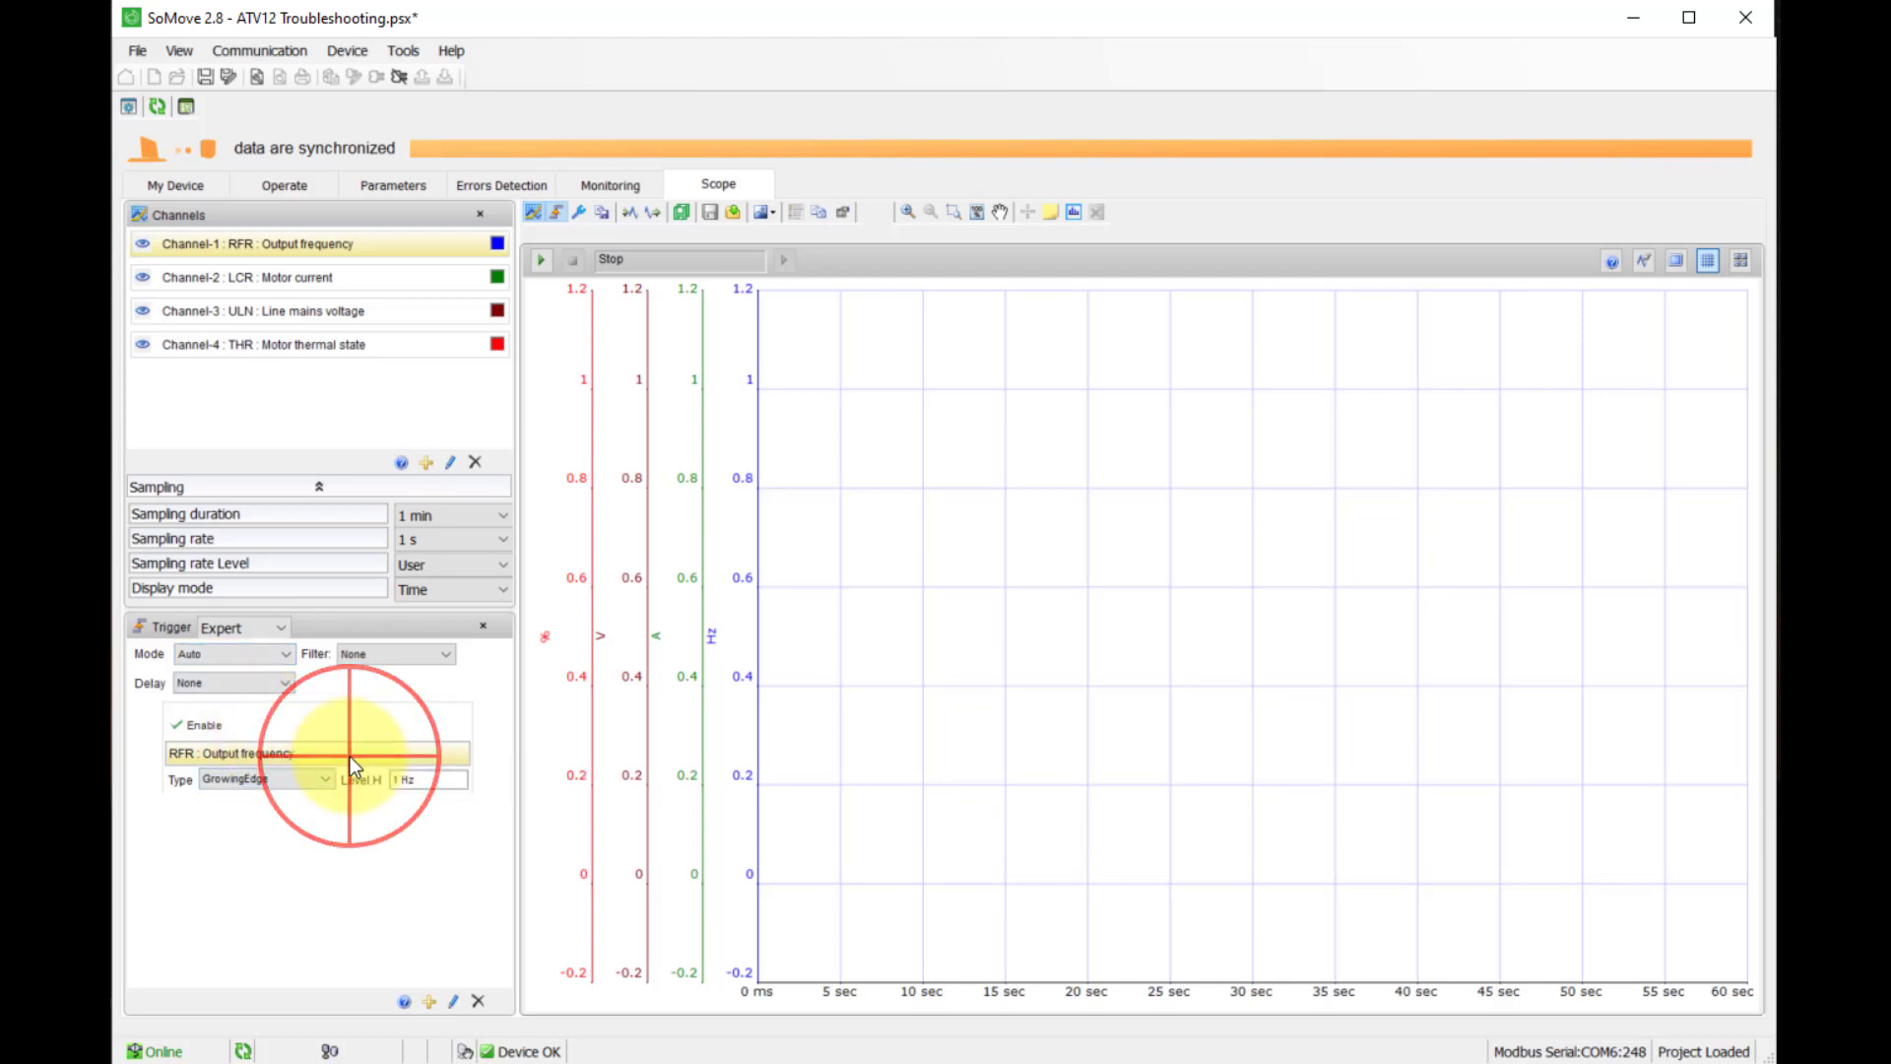
{"action": "left_click", "coordinate": [421, 781]}
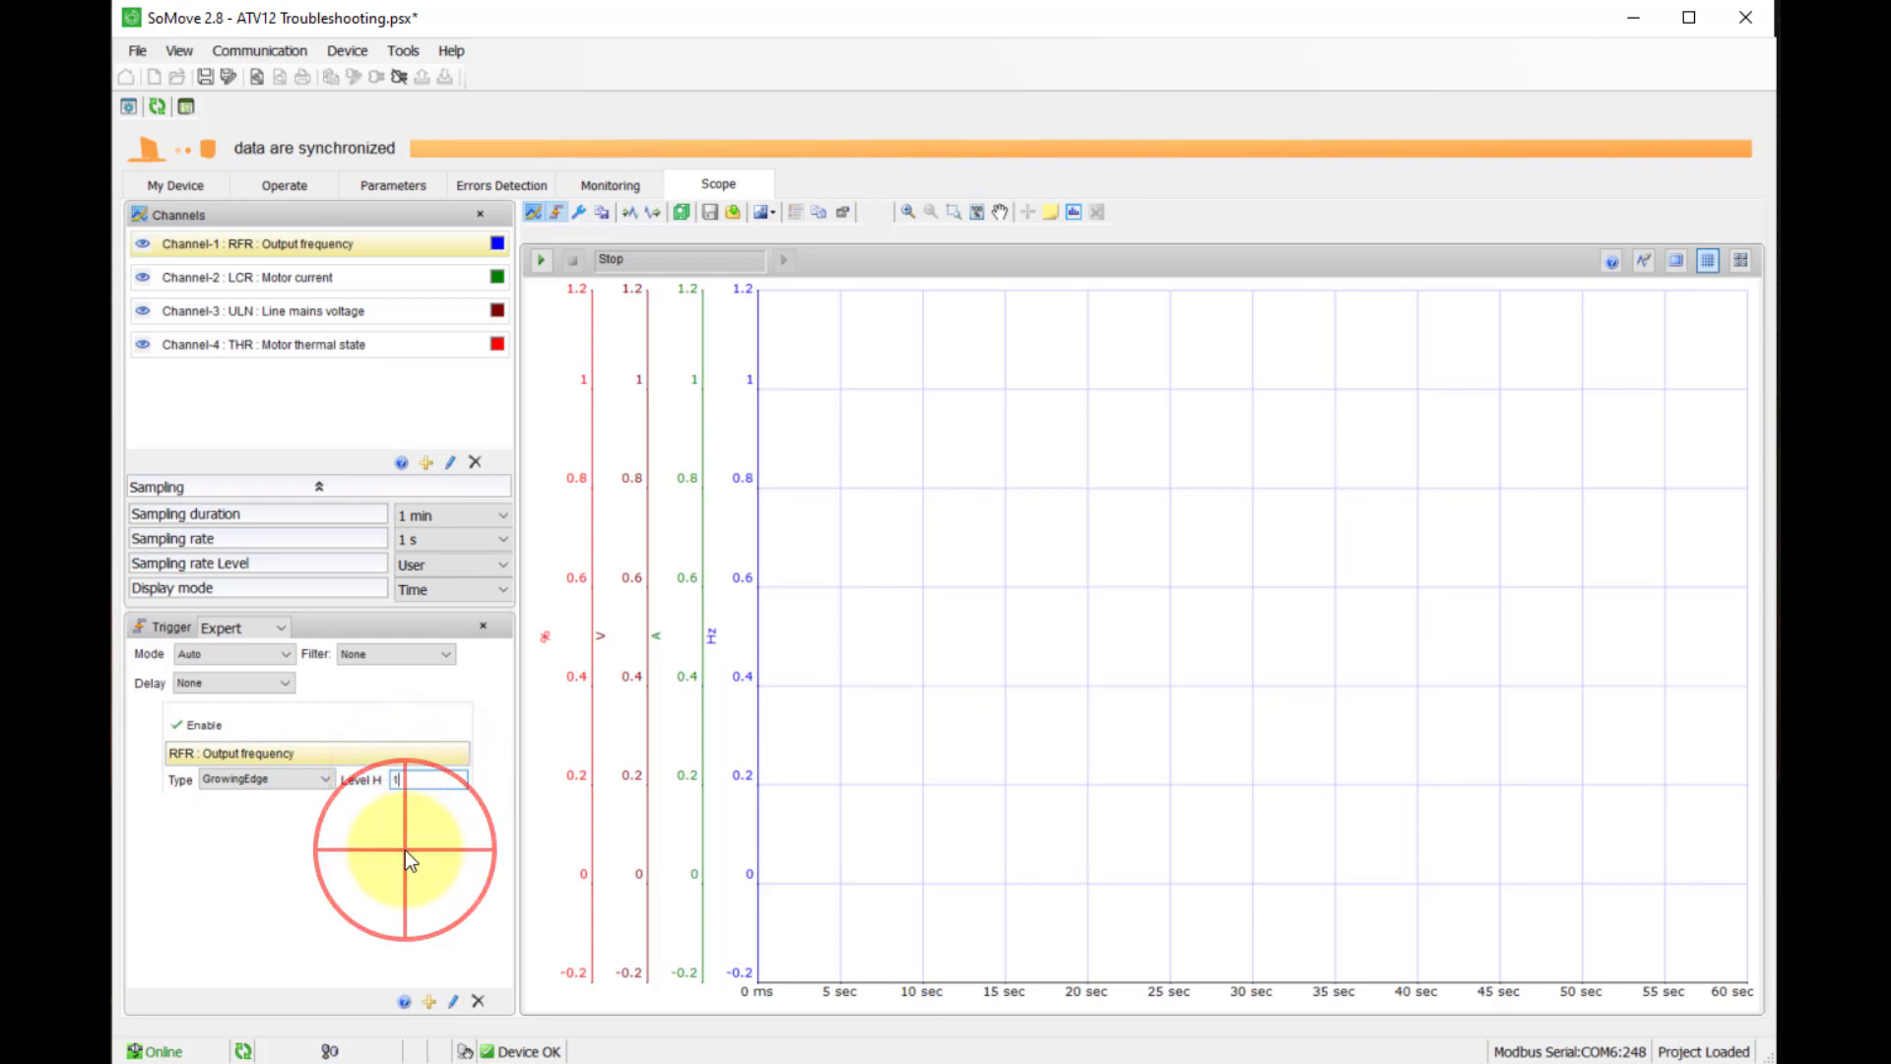
{"action": "left_click", "coordinate": [395, 906]}
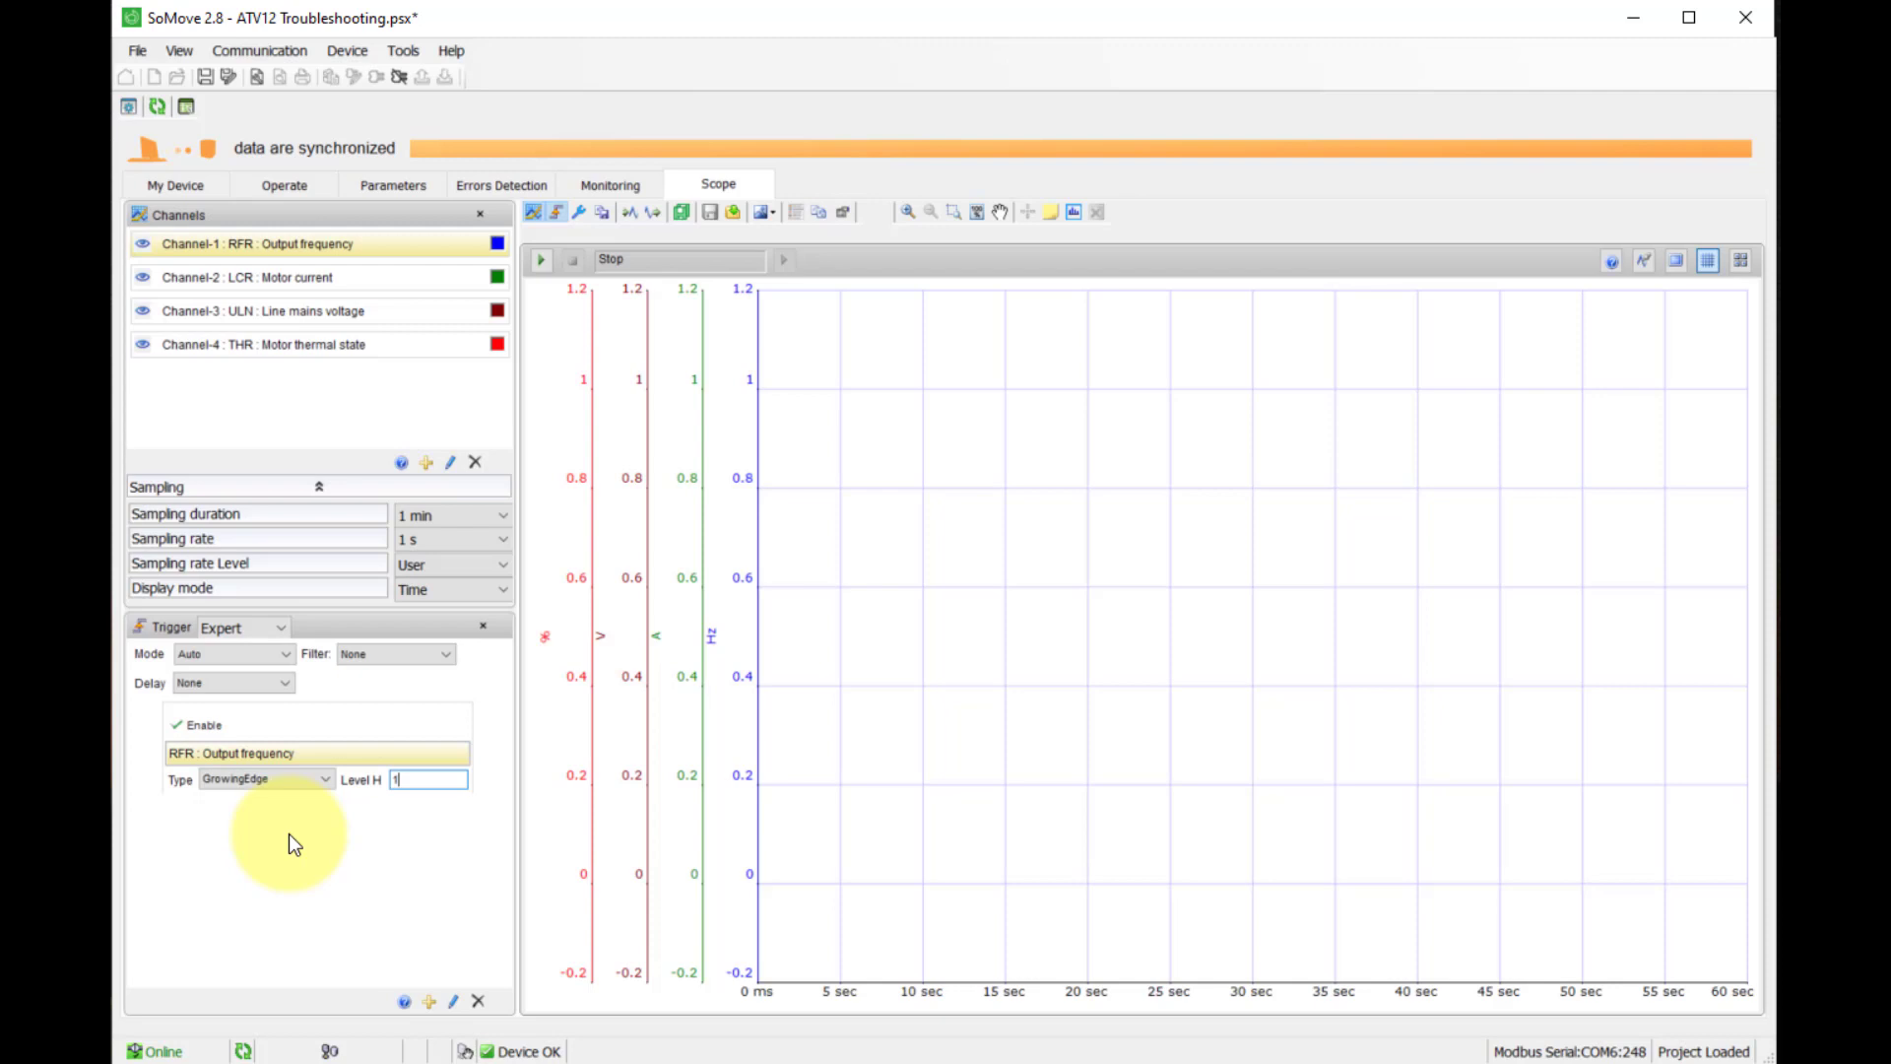
{"action": "left_click", "coordinate": [425, 882]}
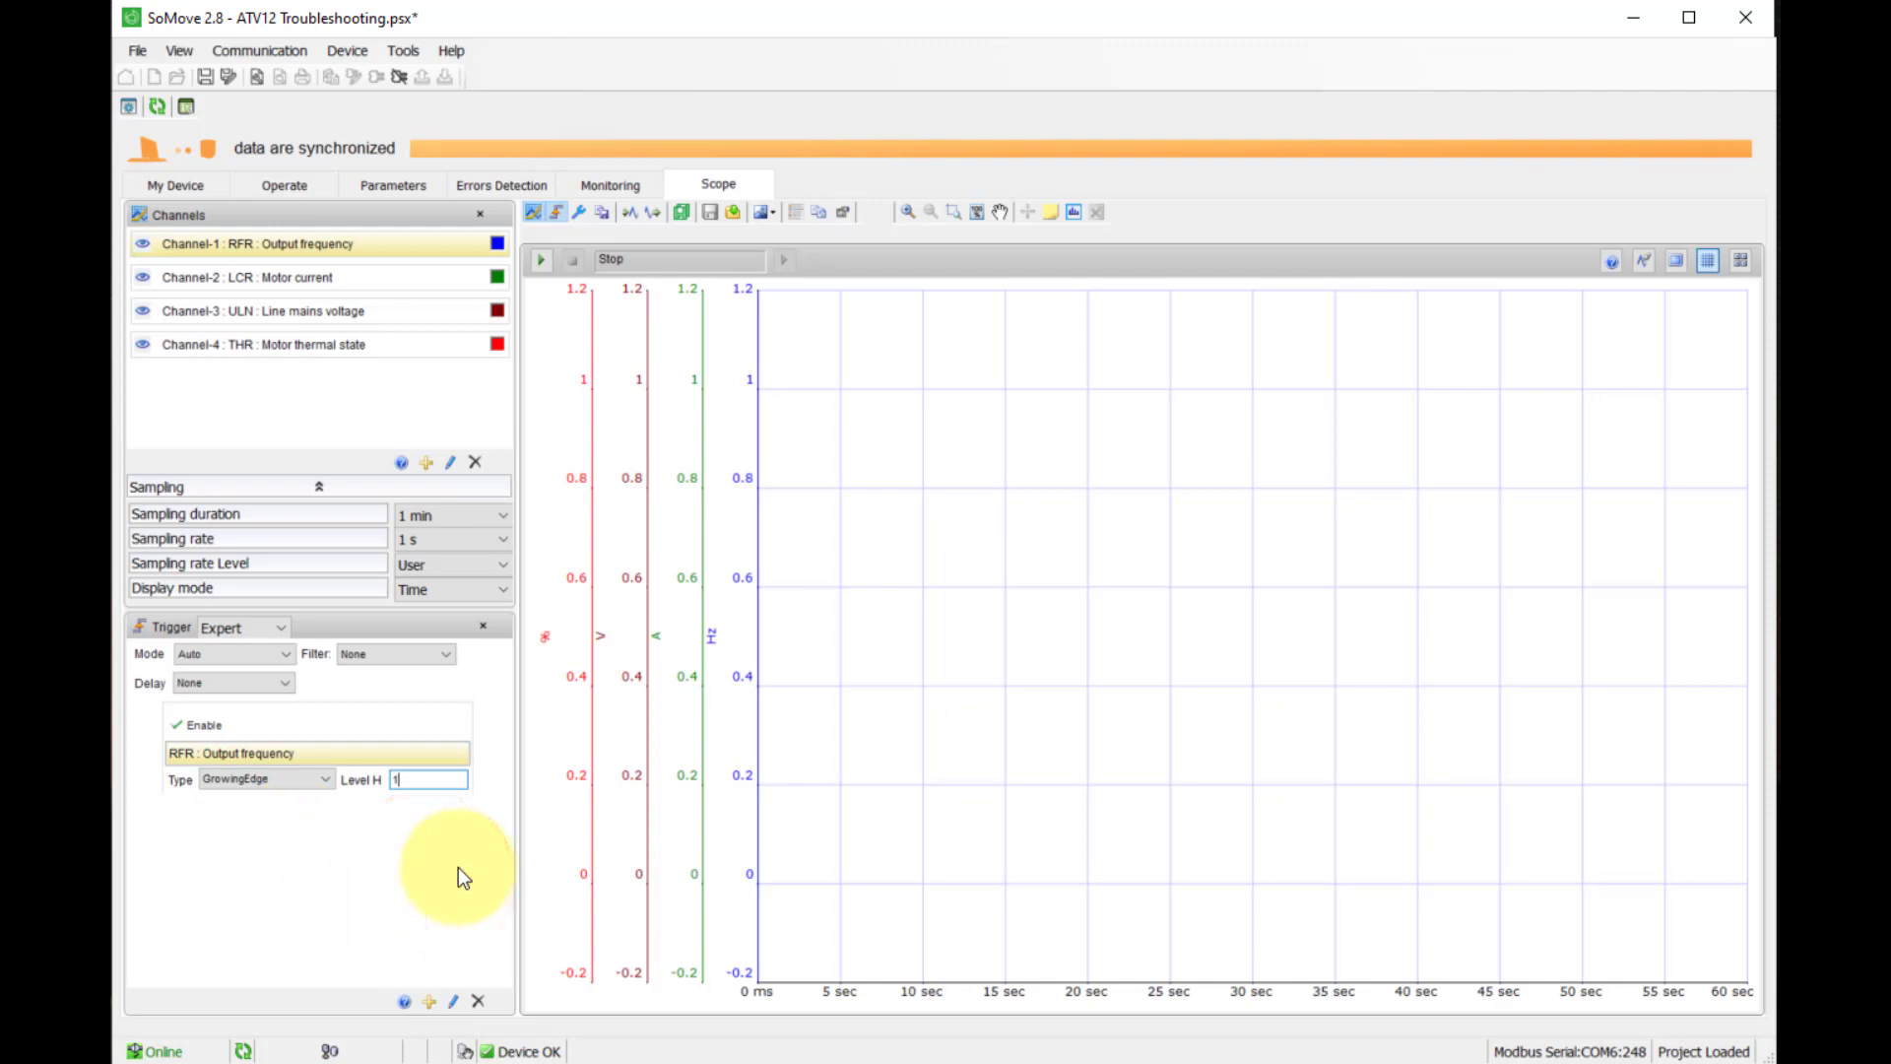
{"action": "left_click", "coordinate": [380, 749]}
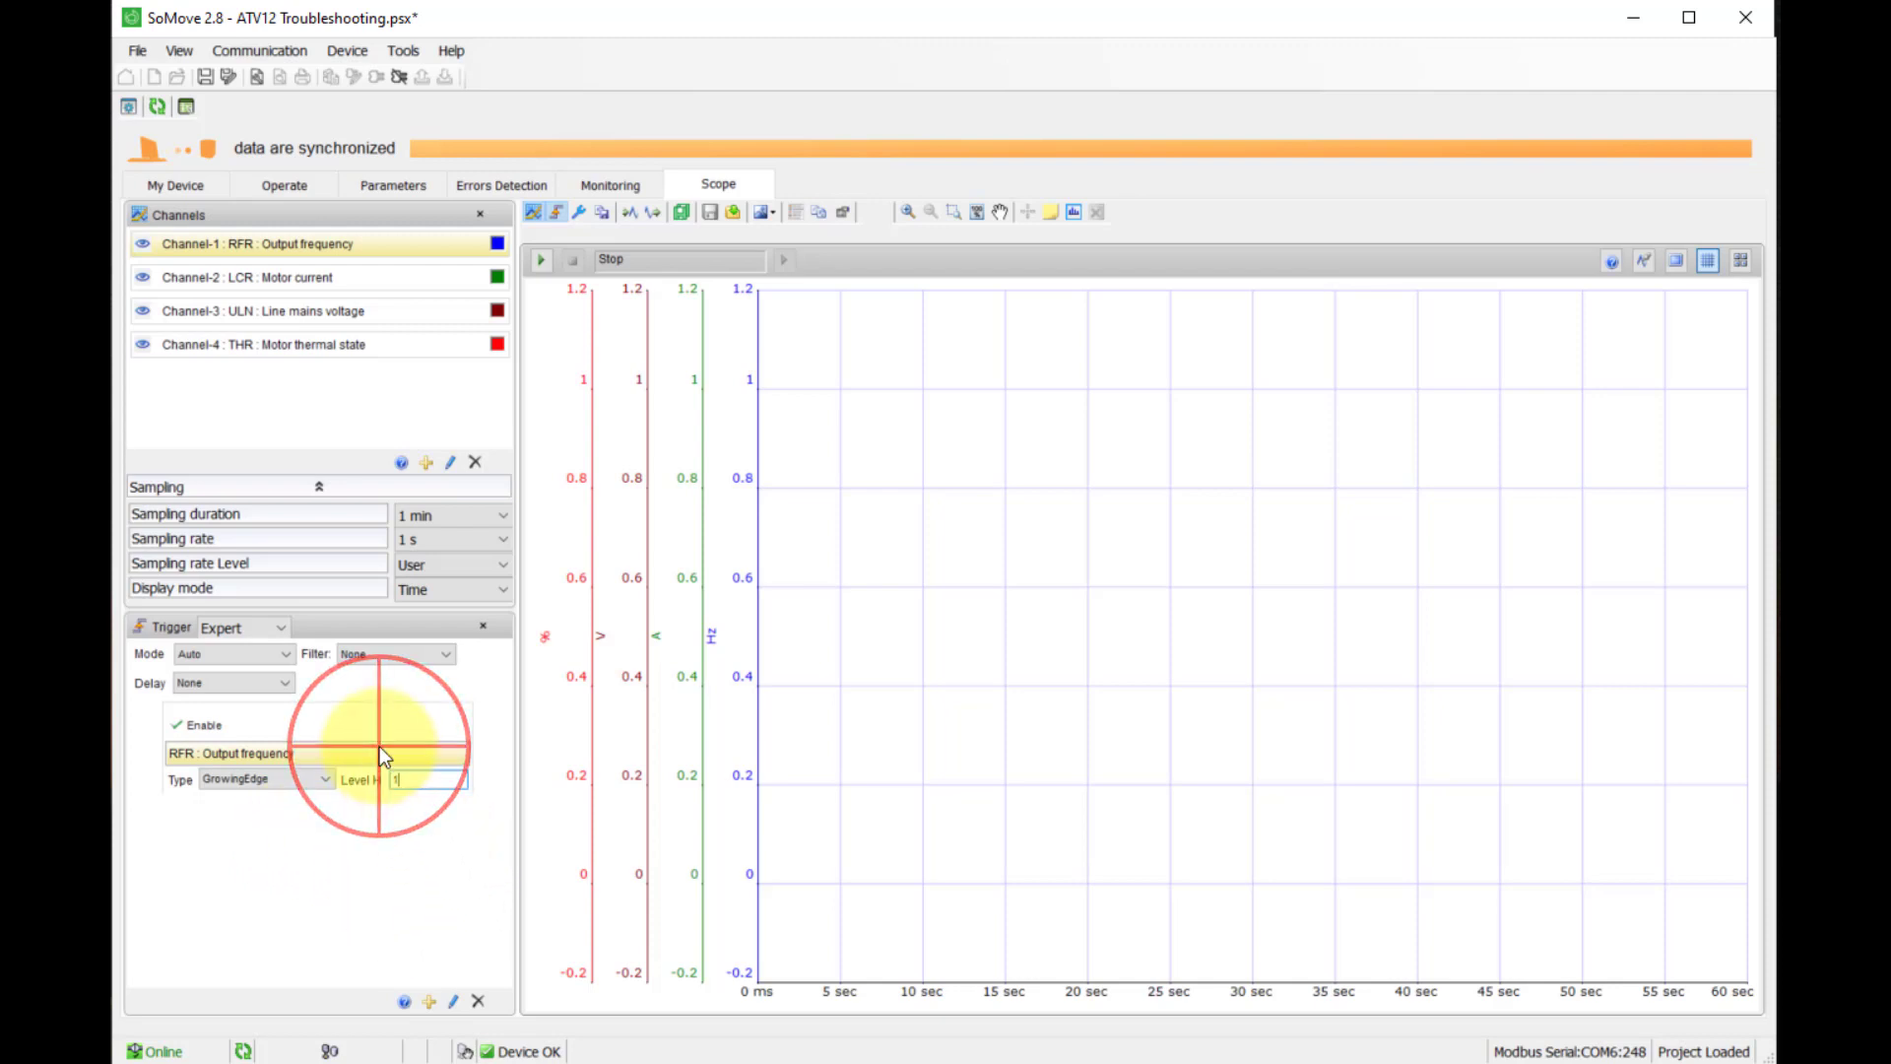
{"action": "left_click", "coordinate": [371, 758]}
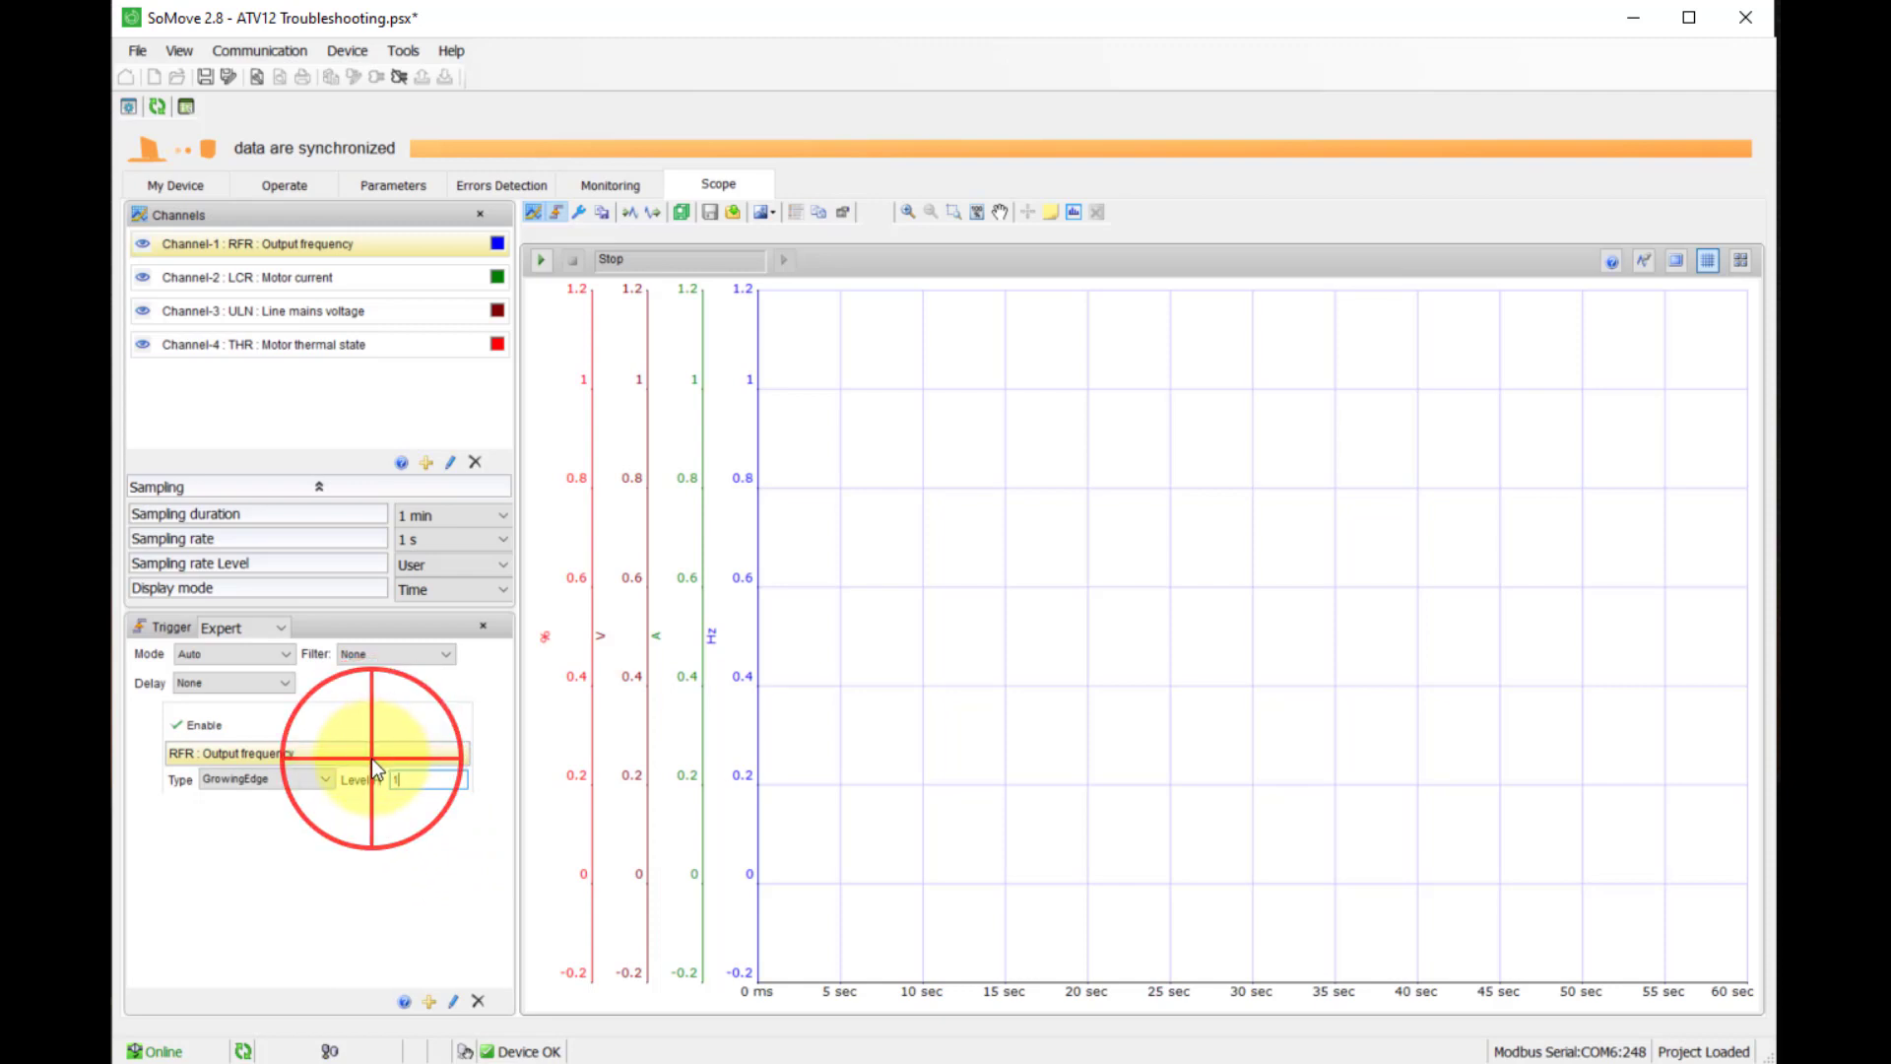
{"action": "left_click", "coordinate": [430, 1005]}
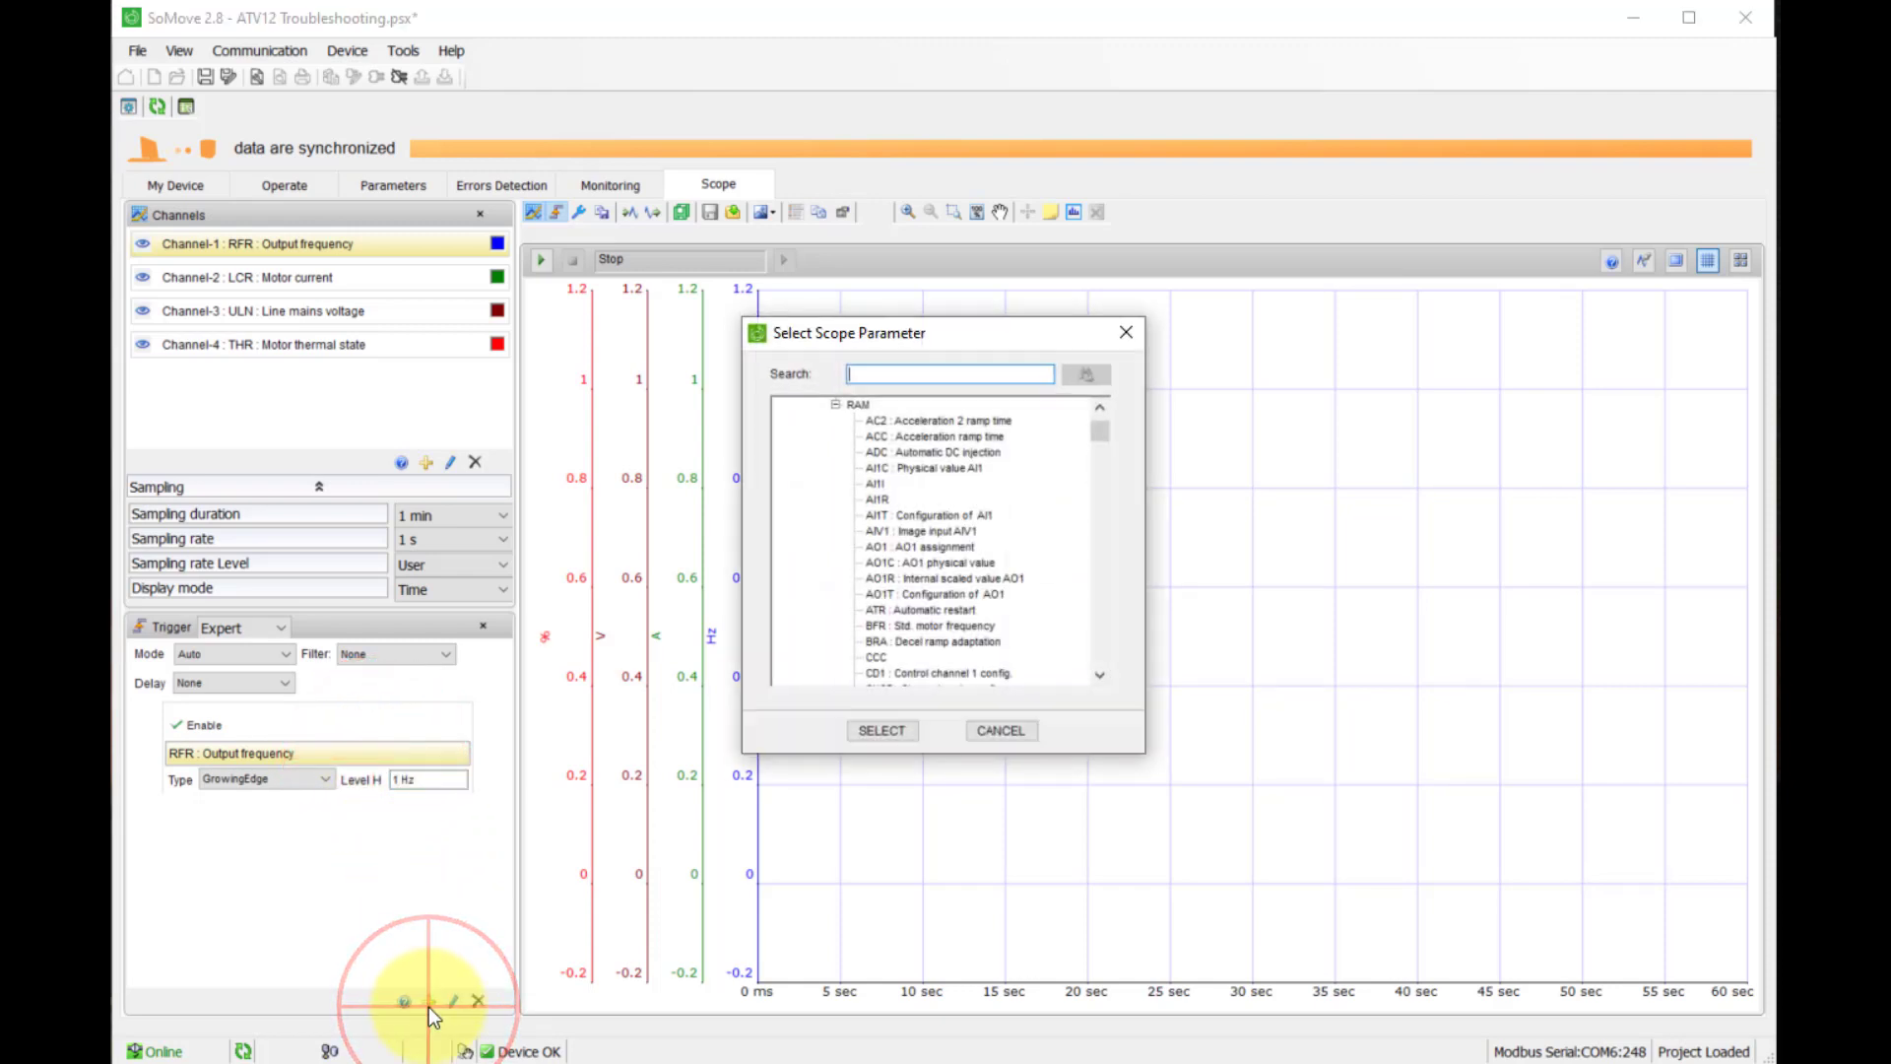
{"action": "left_click_drag", "start_coordinate": [1098, 430], "coordinate": [1107, 610]}
{"action": "left_click", "coordinate": [1127, 332]}
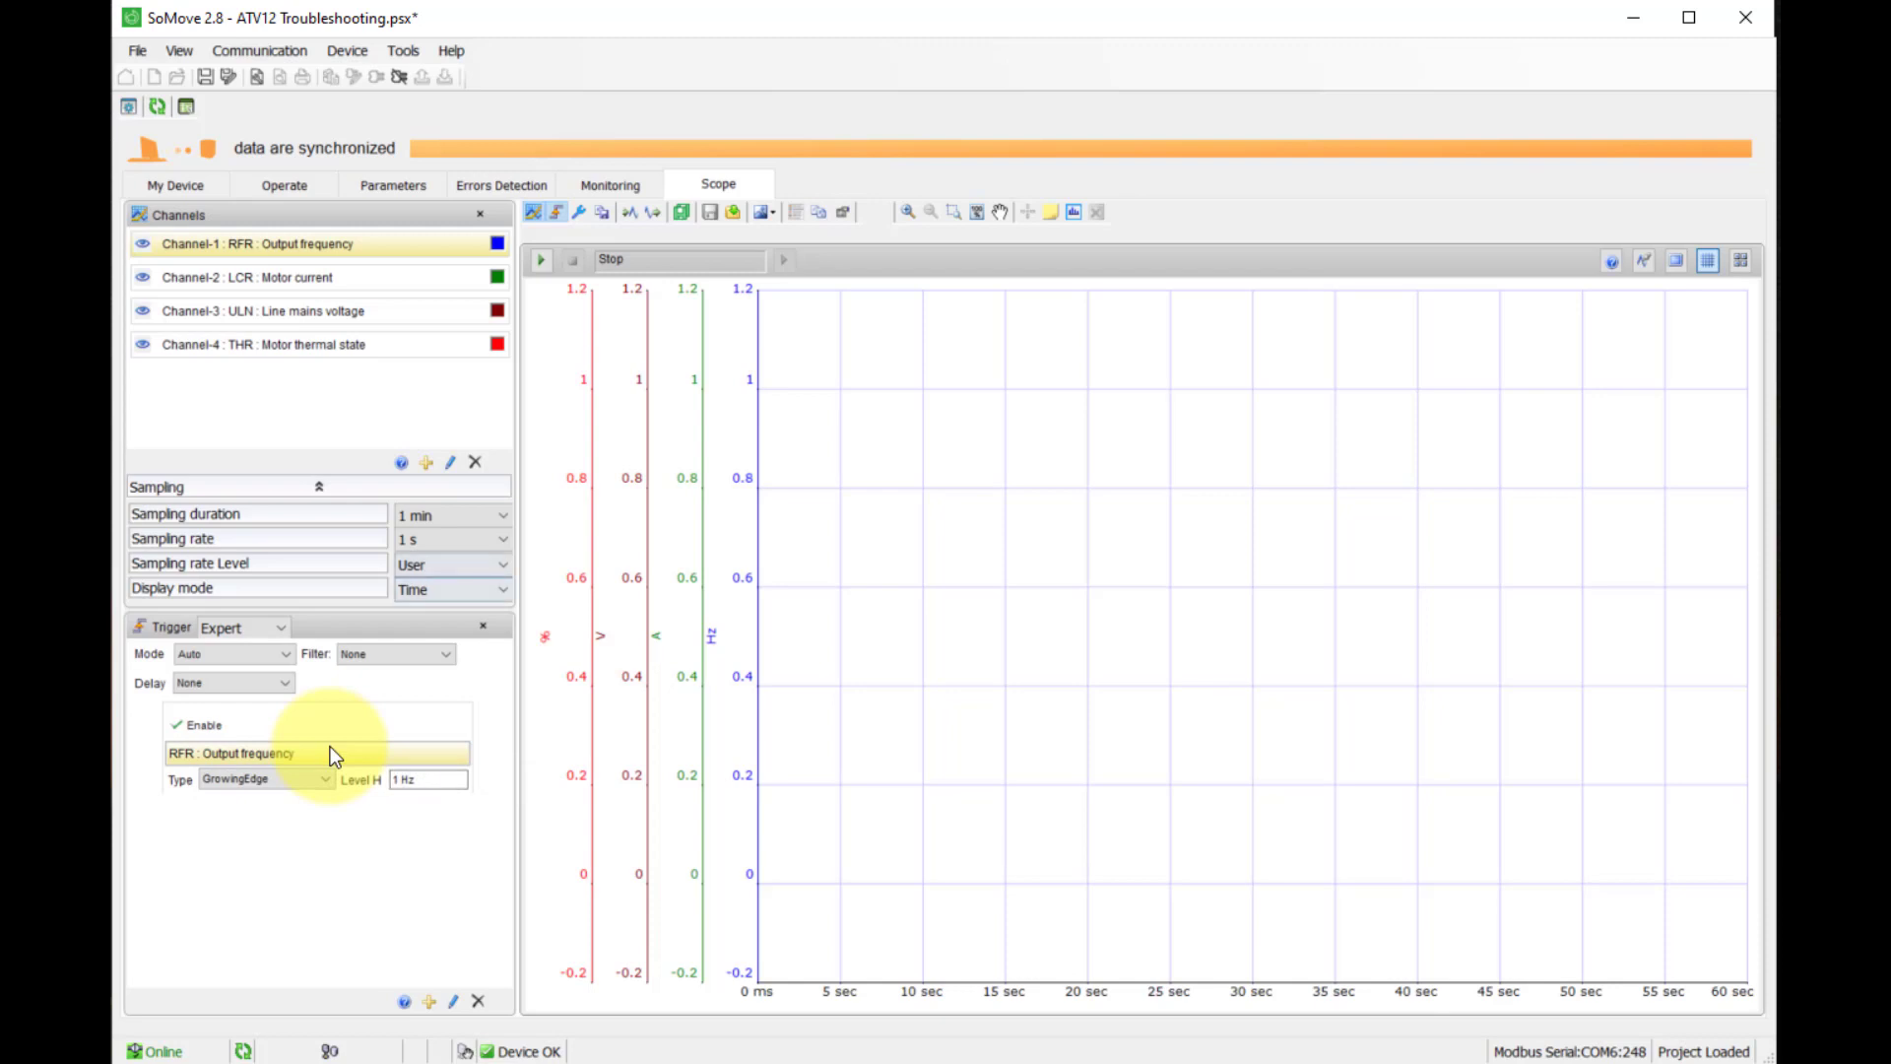
Start a scope recording of the four channels, force the trigger manually, and stop the recording once the 1 min trace is captured
{"action": "left_click", "coordinate": [542, 262]}
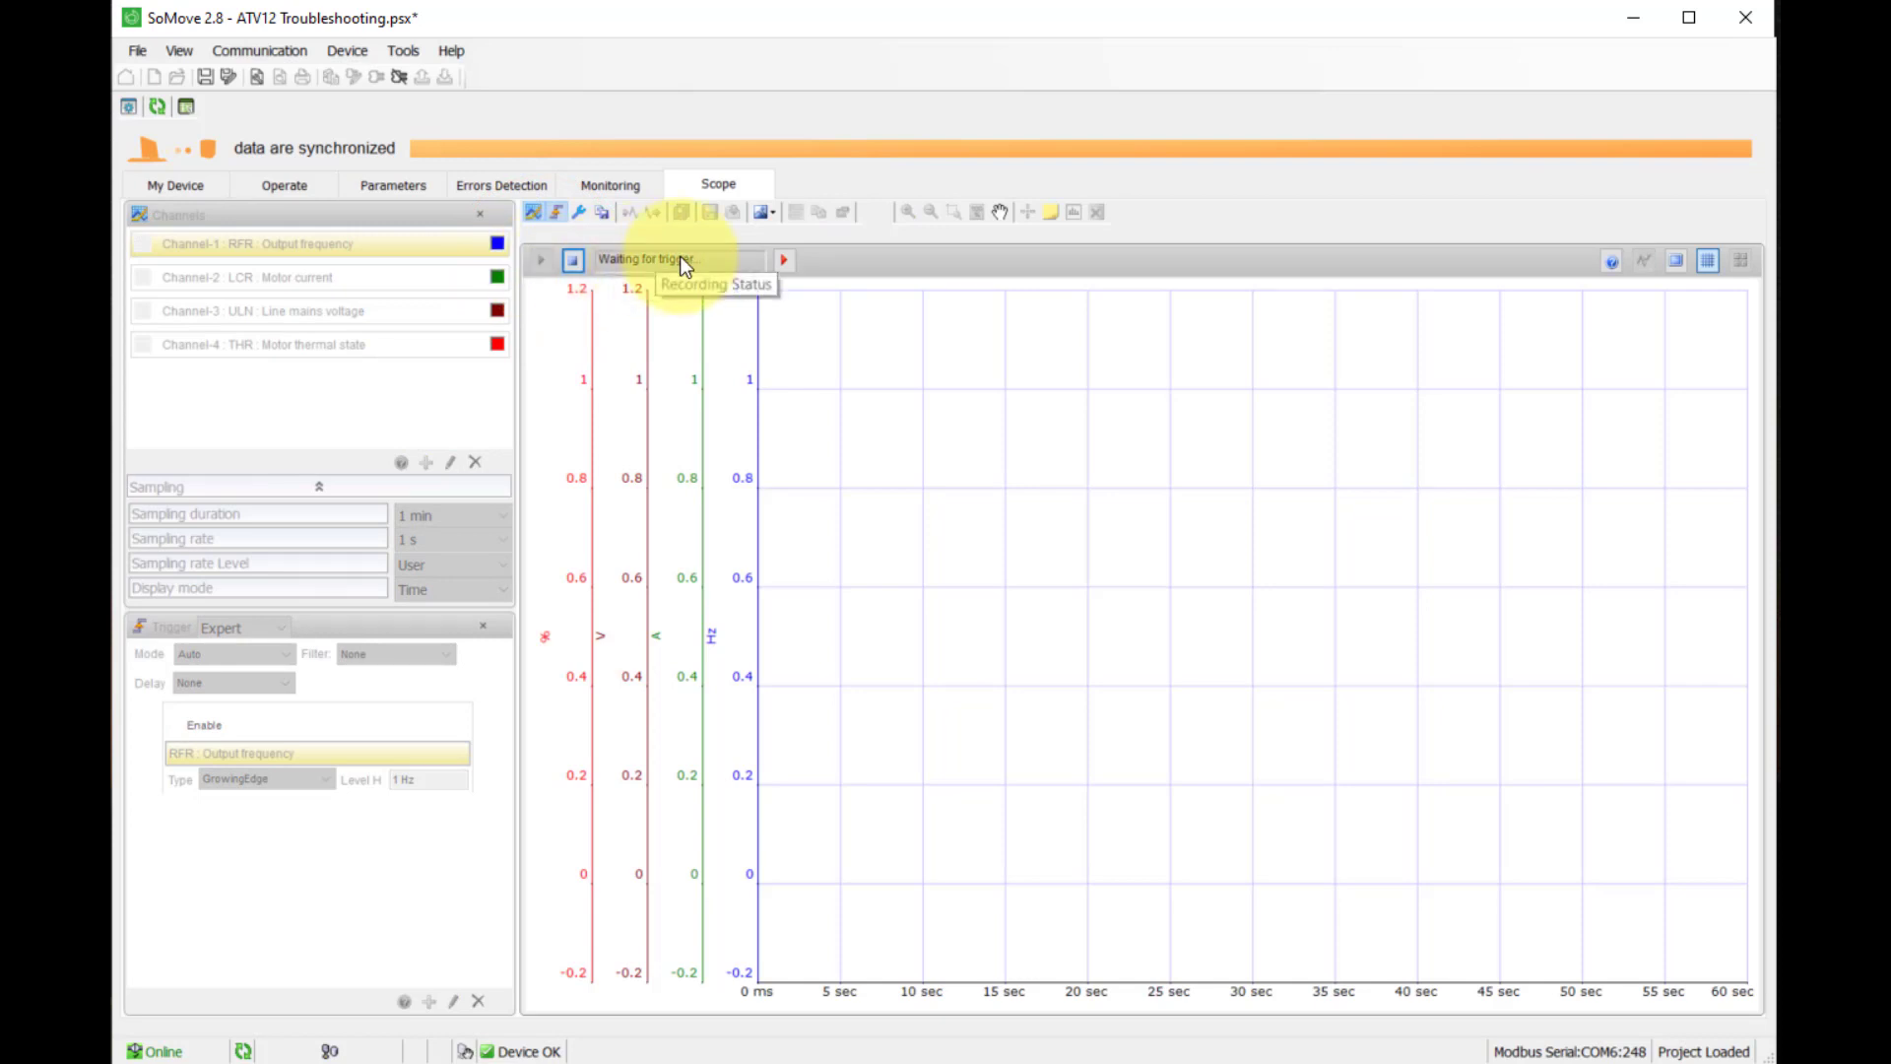
{"action": "left_click", "coordinate": [786, 262]}
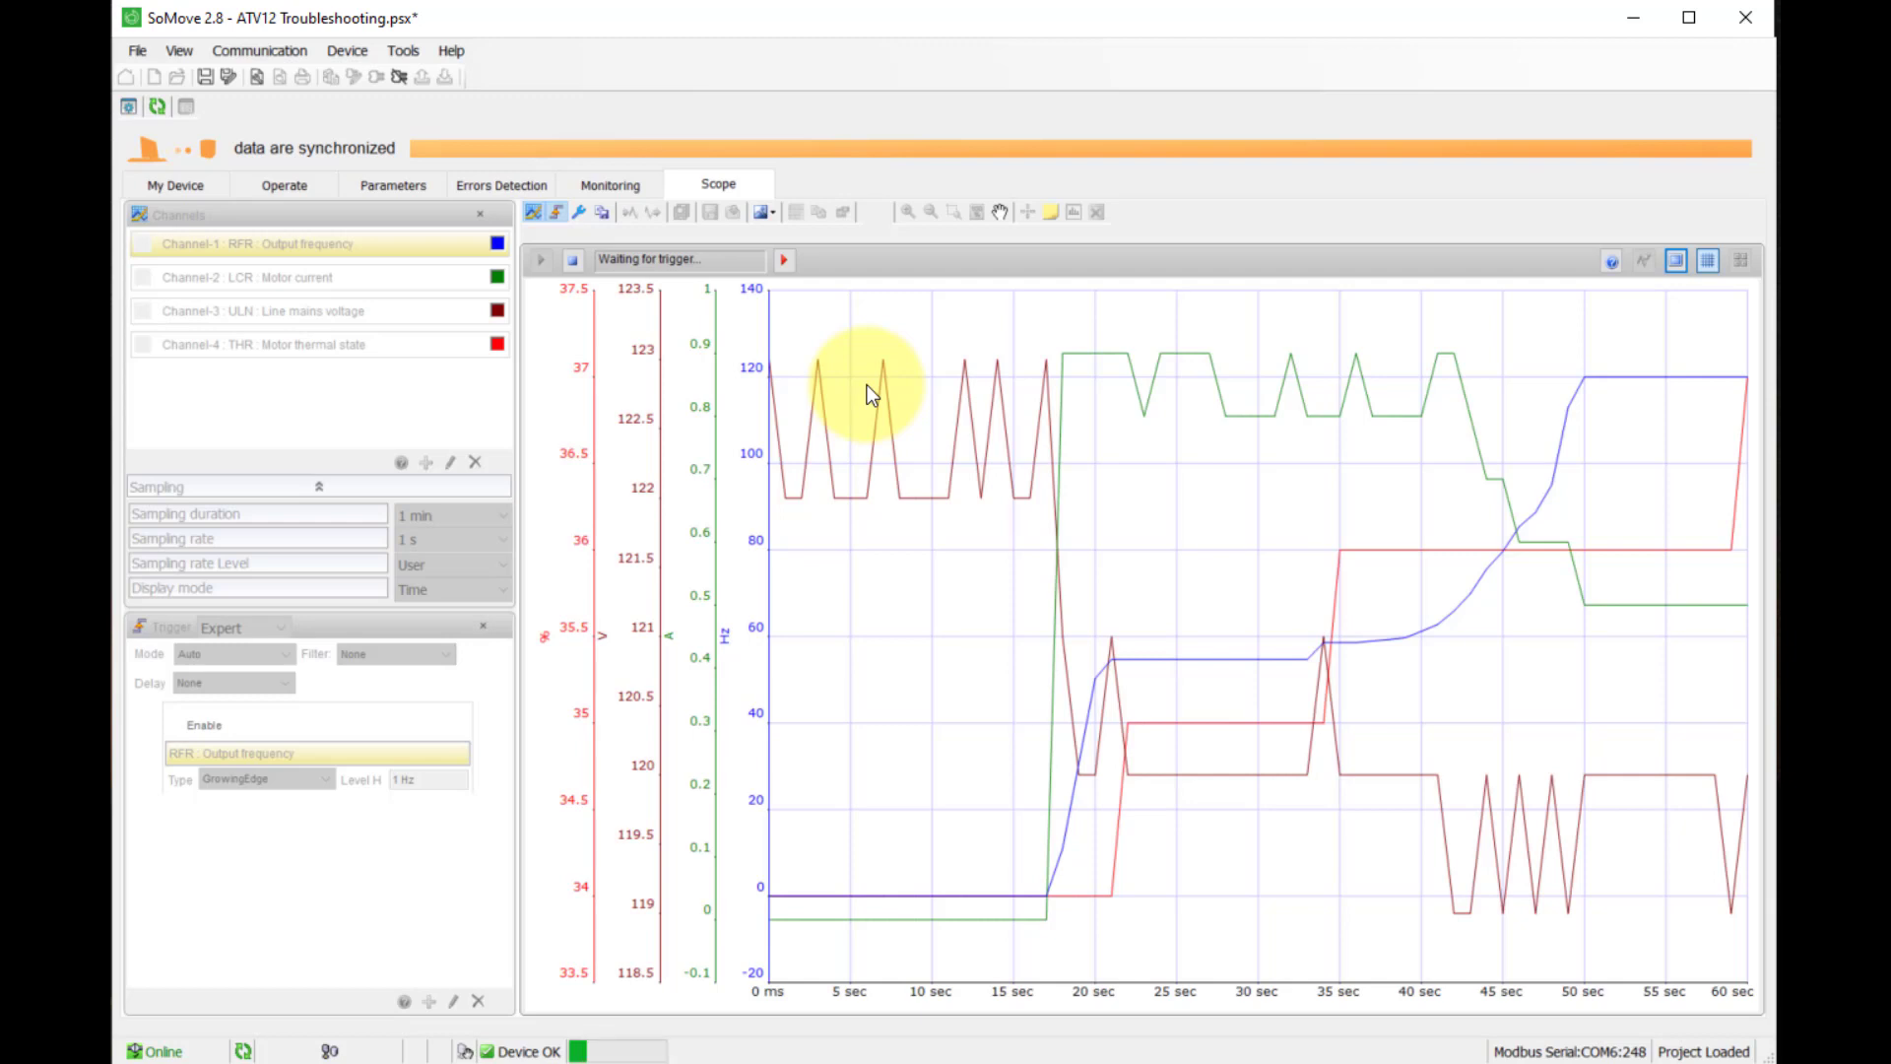
{"action": "left_click", "coordinate": [580, 268]}
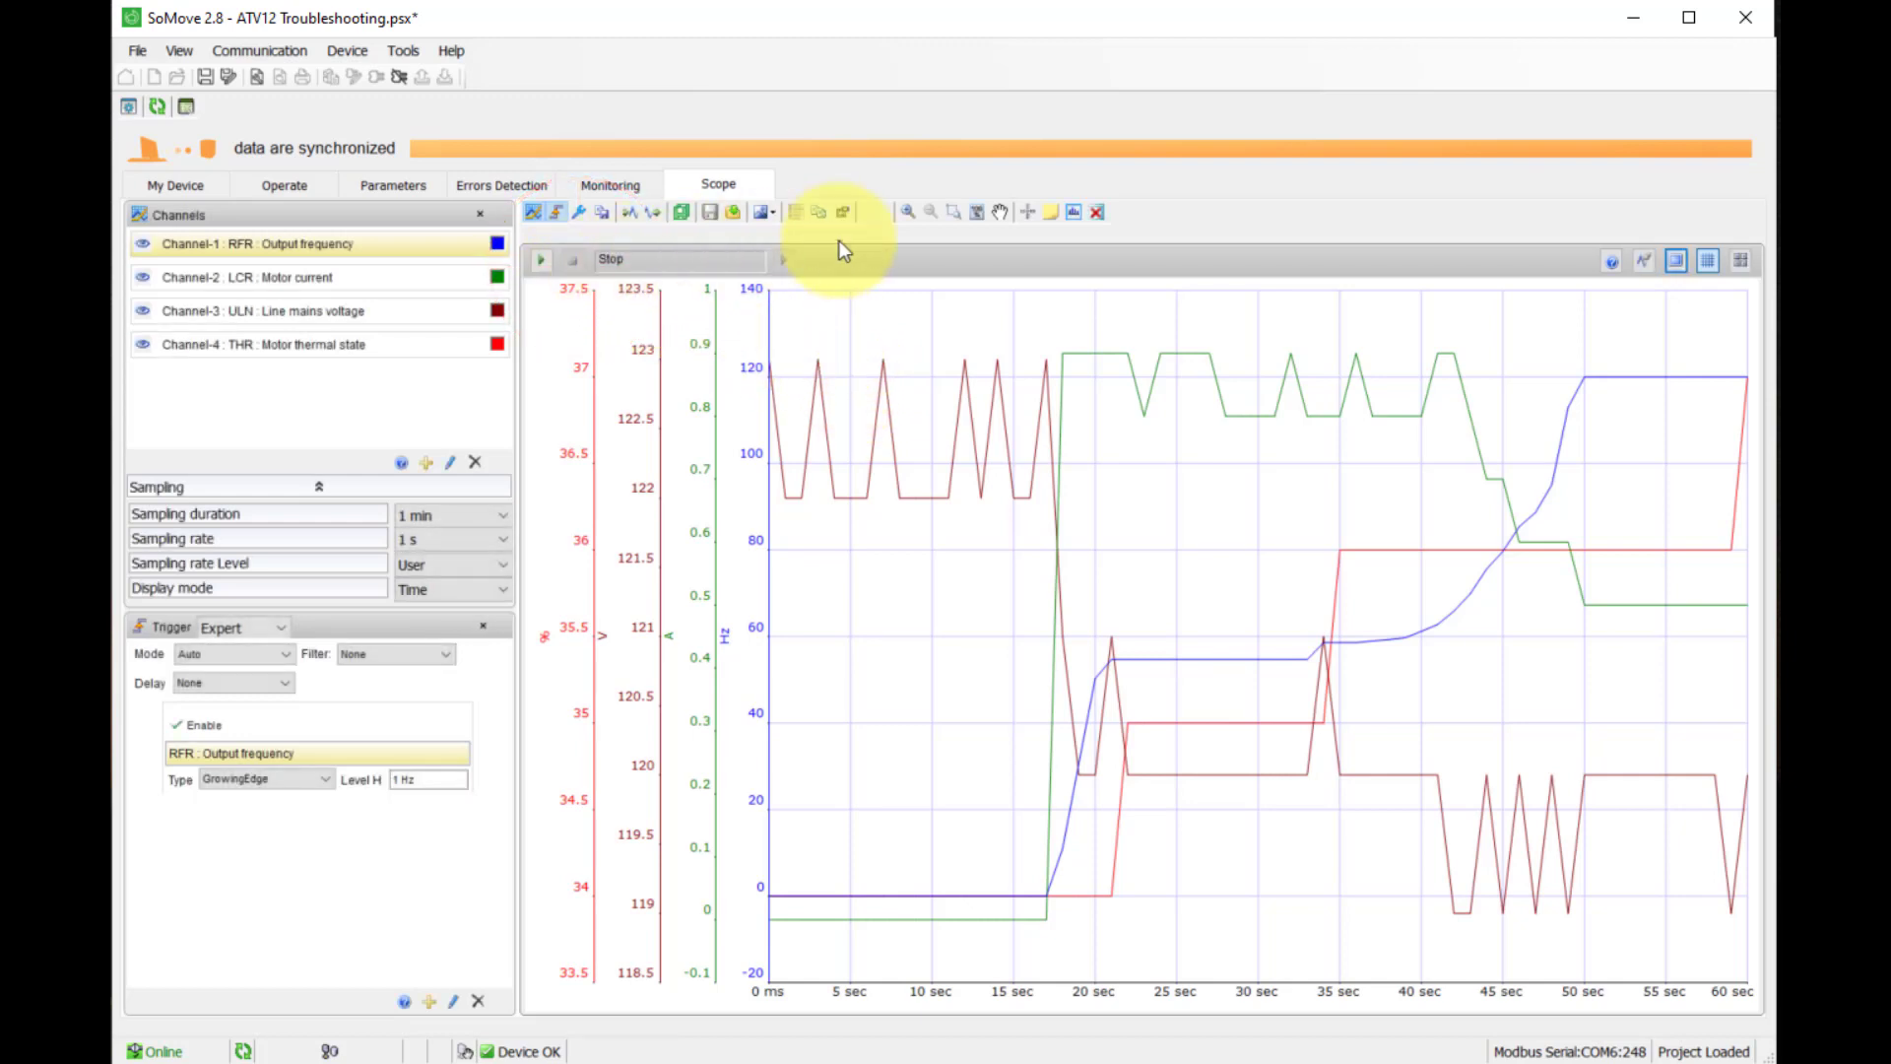
Delete all recorded traces from the scope
{"action": "left_click", "coordinate": [1097, 214]}
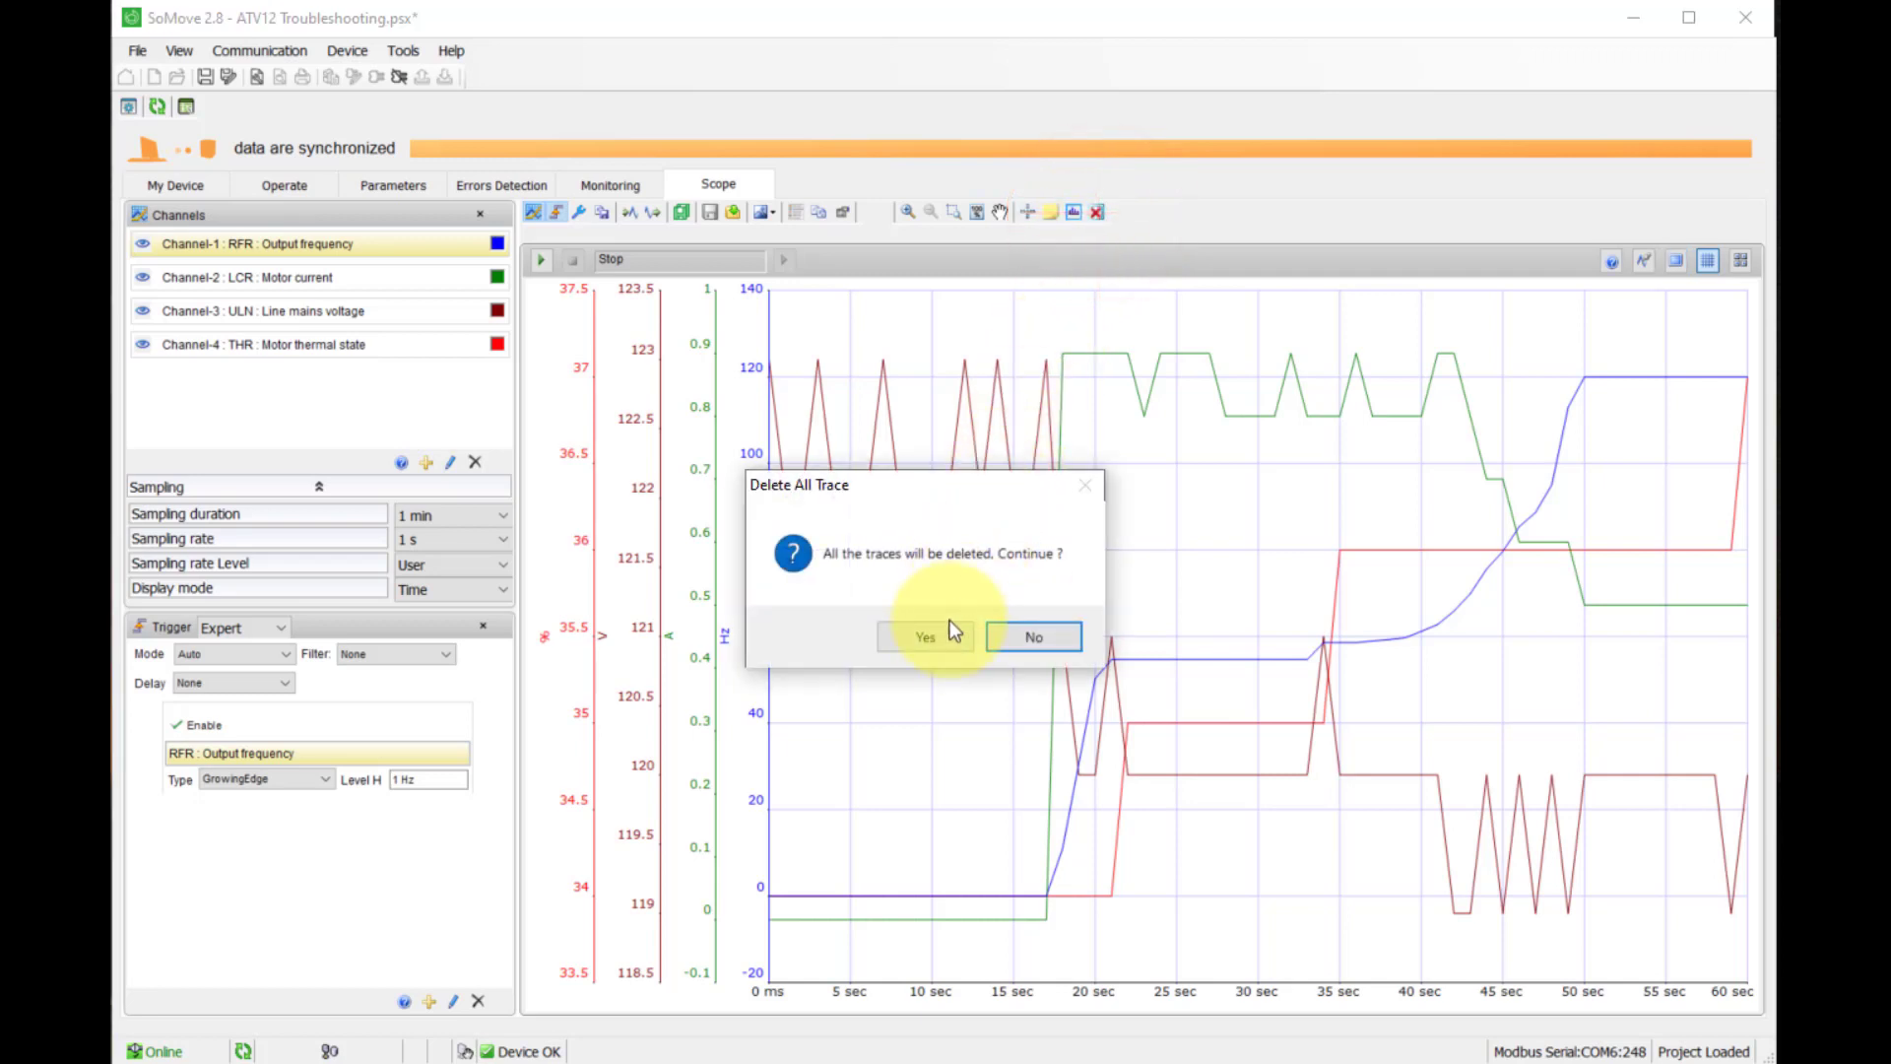
{"action": "left_click", "coordinate": [947, 632]}
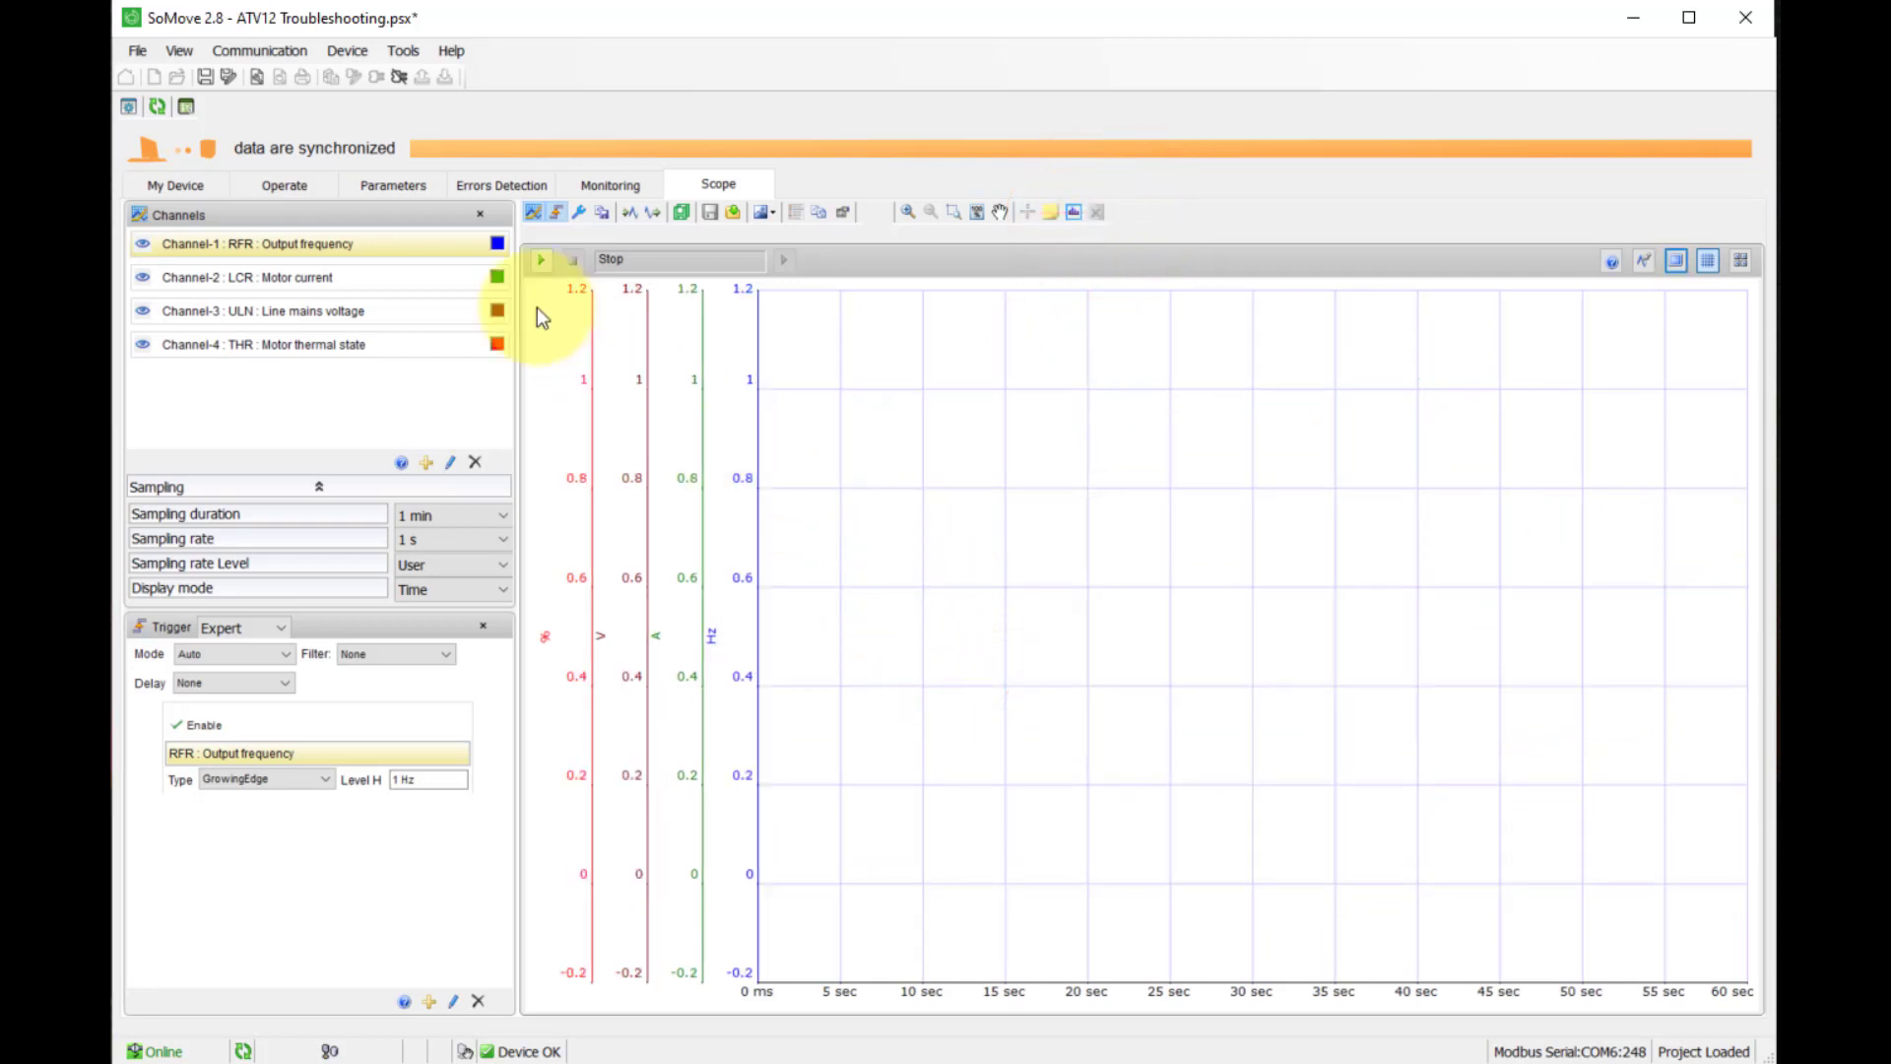
In the drive's application function ramp parameters, set the acceleration ramp time (ACC) to 10 s
{"action": "left_click", "coordinate": [386, 188]}
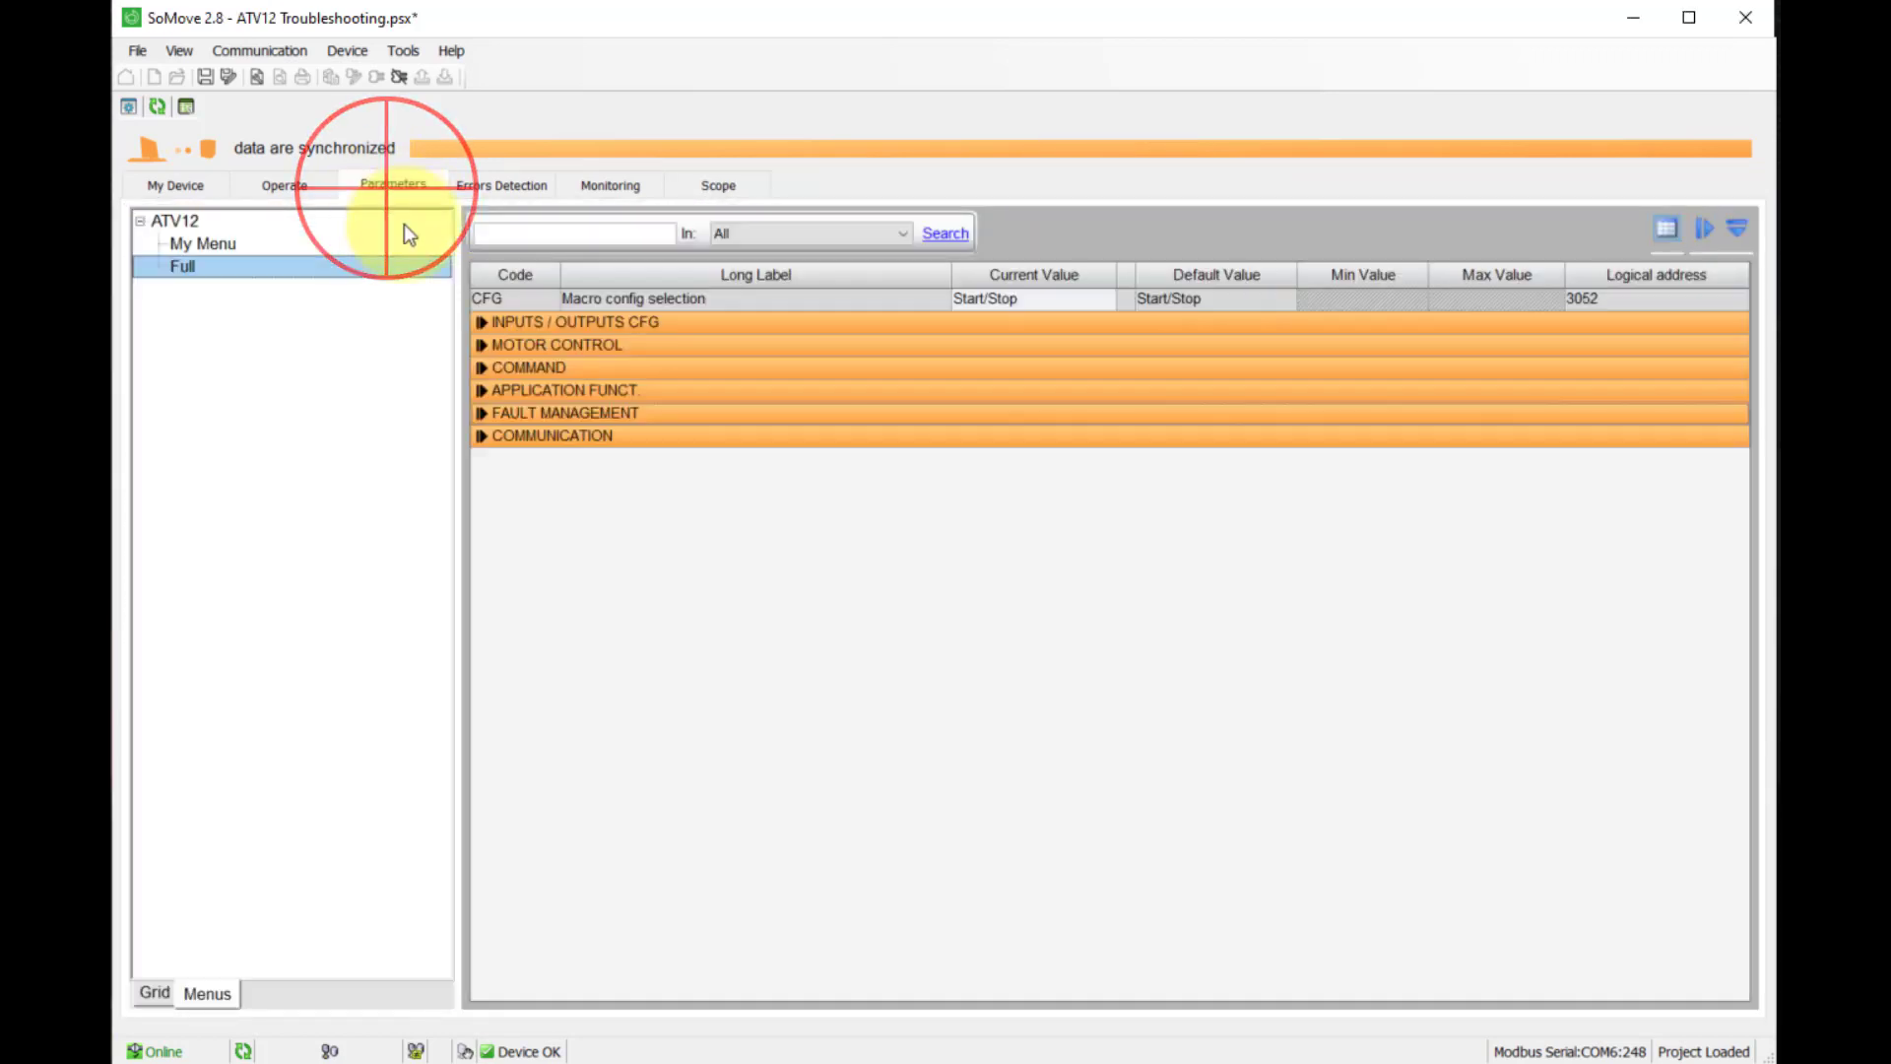
{"action": "left_click", "coordinate": [484, 392]}
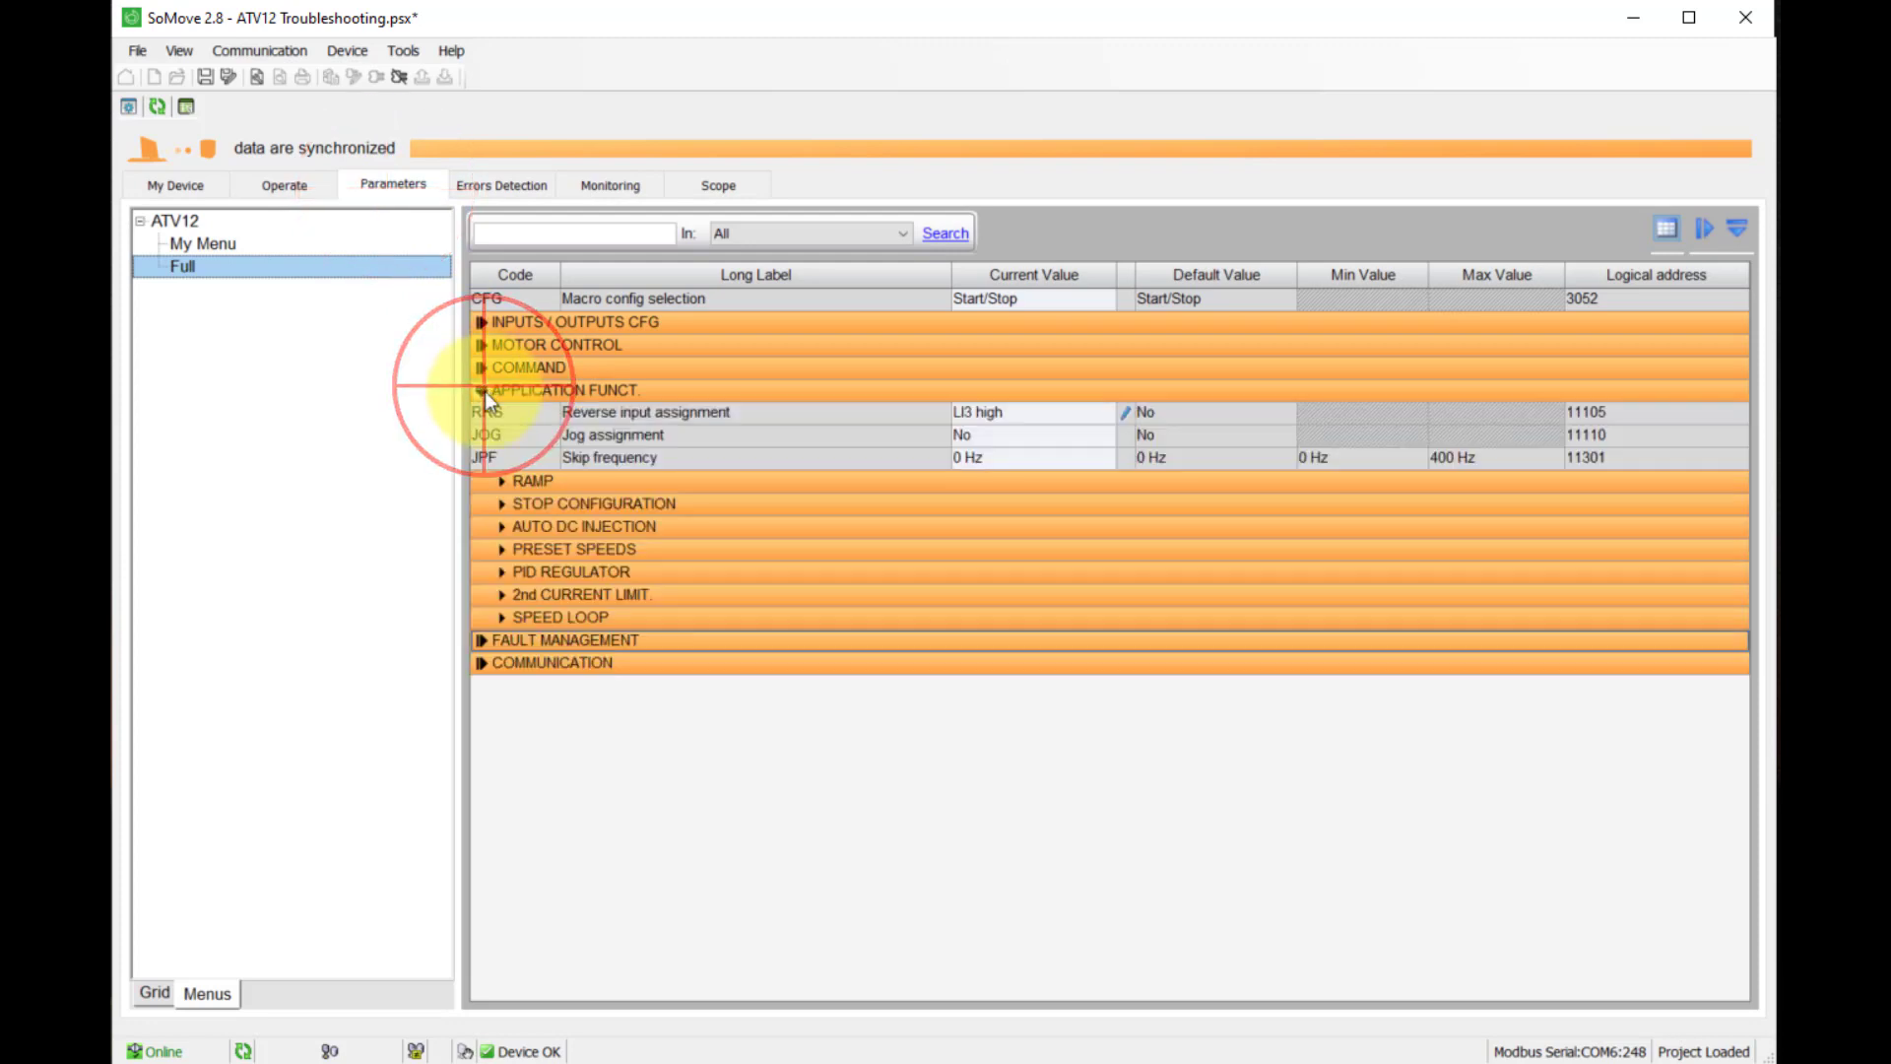
{"action": "left_click", "coordinate": [500, 481]}
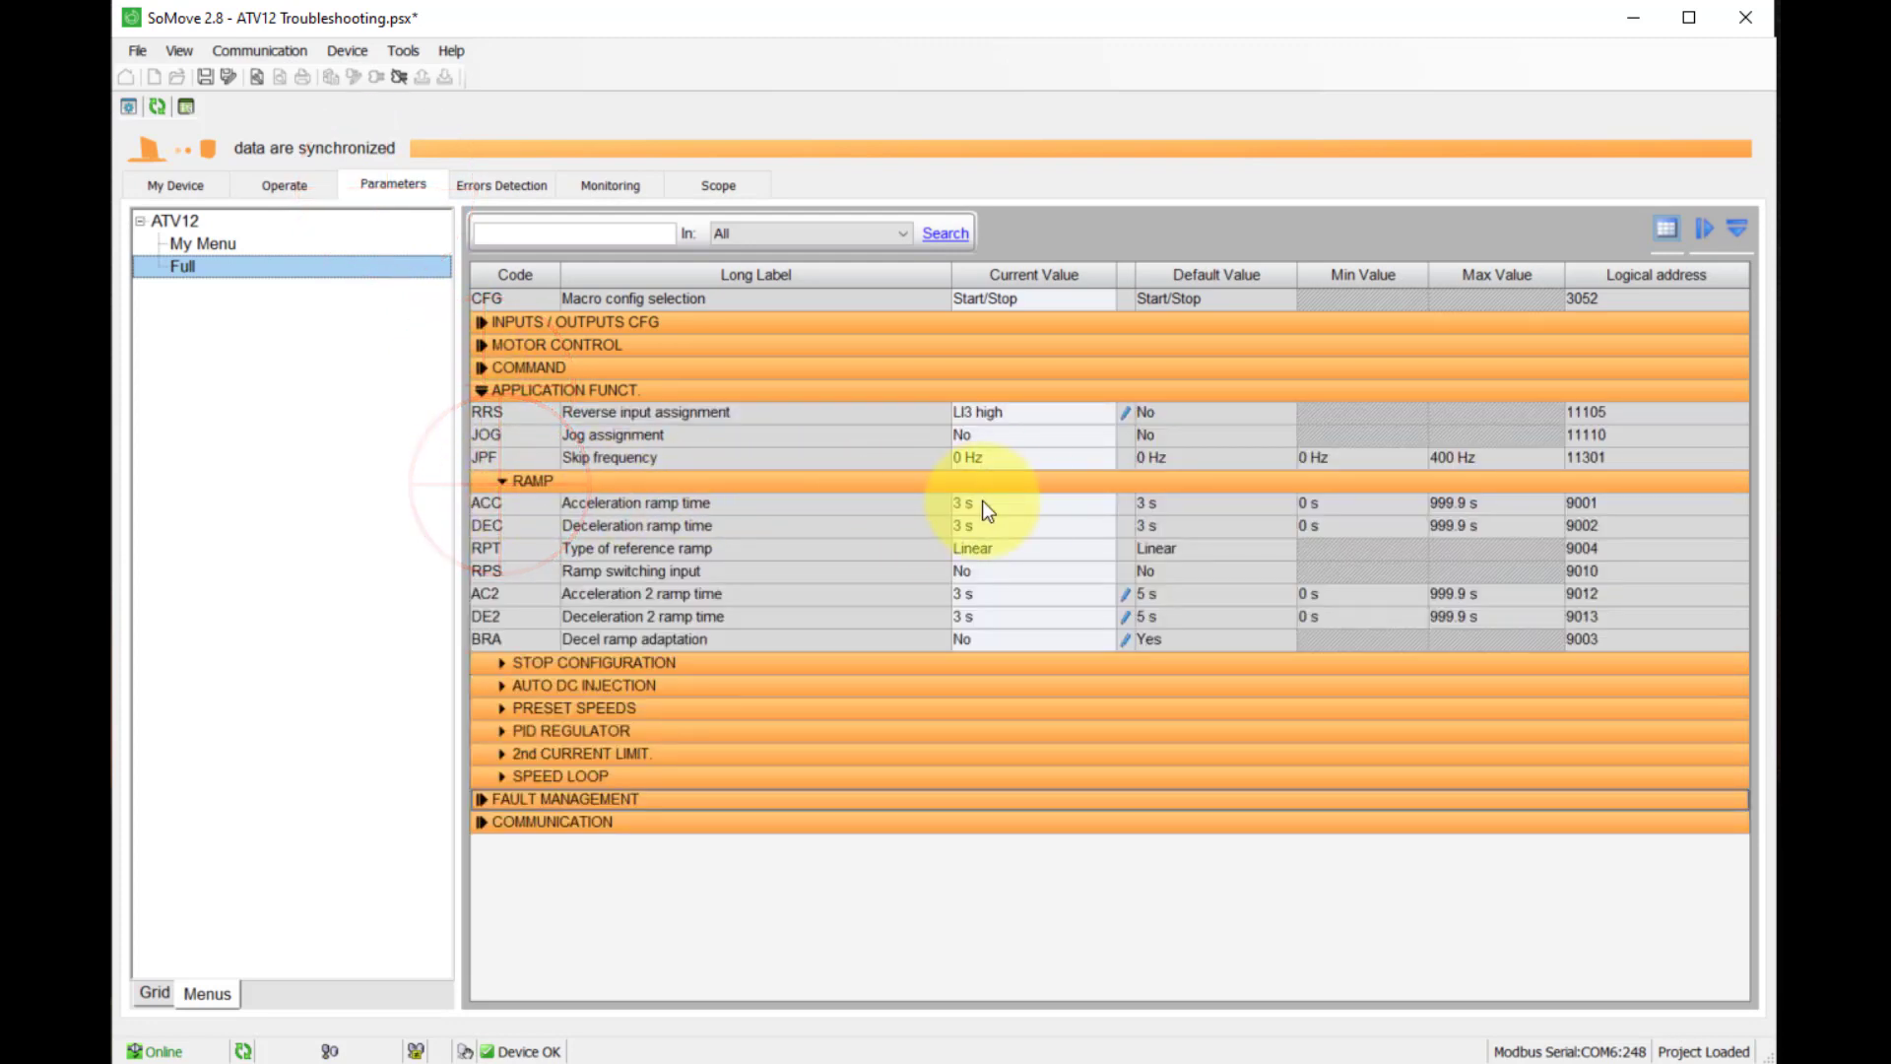
{"action": "left_click", "coordinate": [983, 501]}
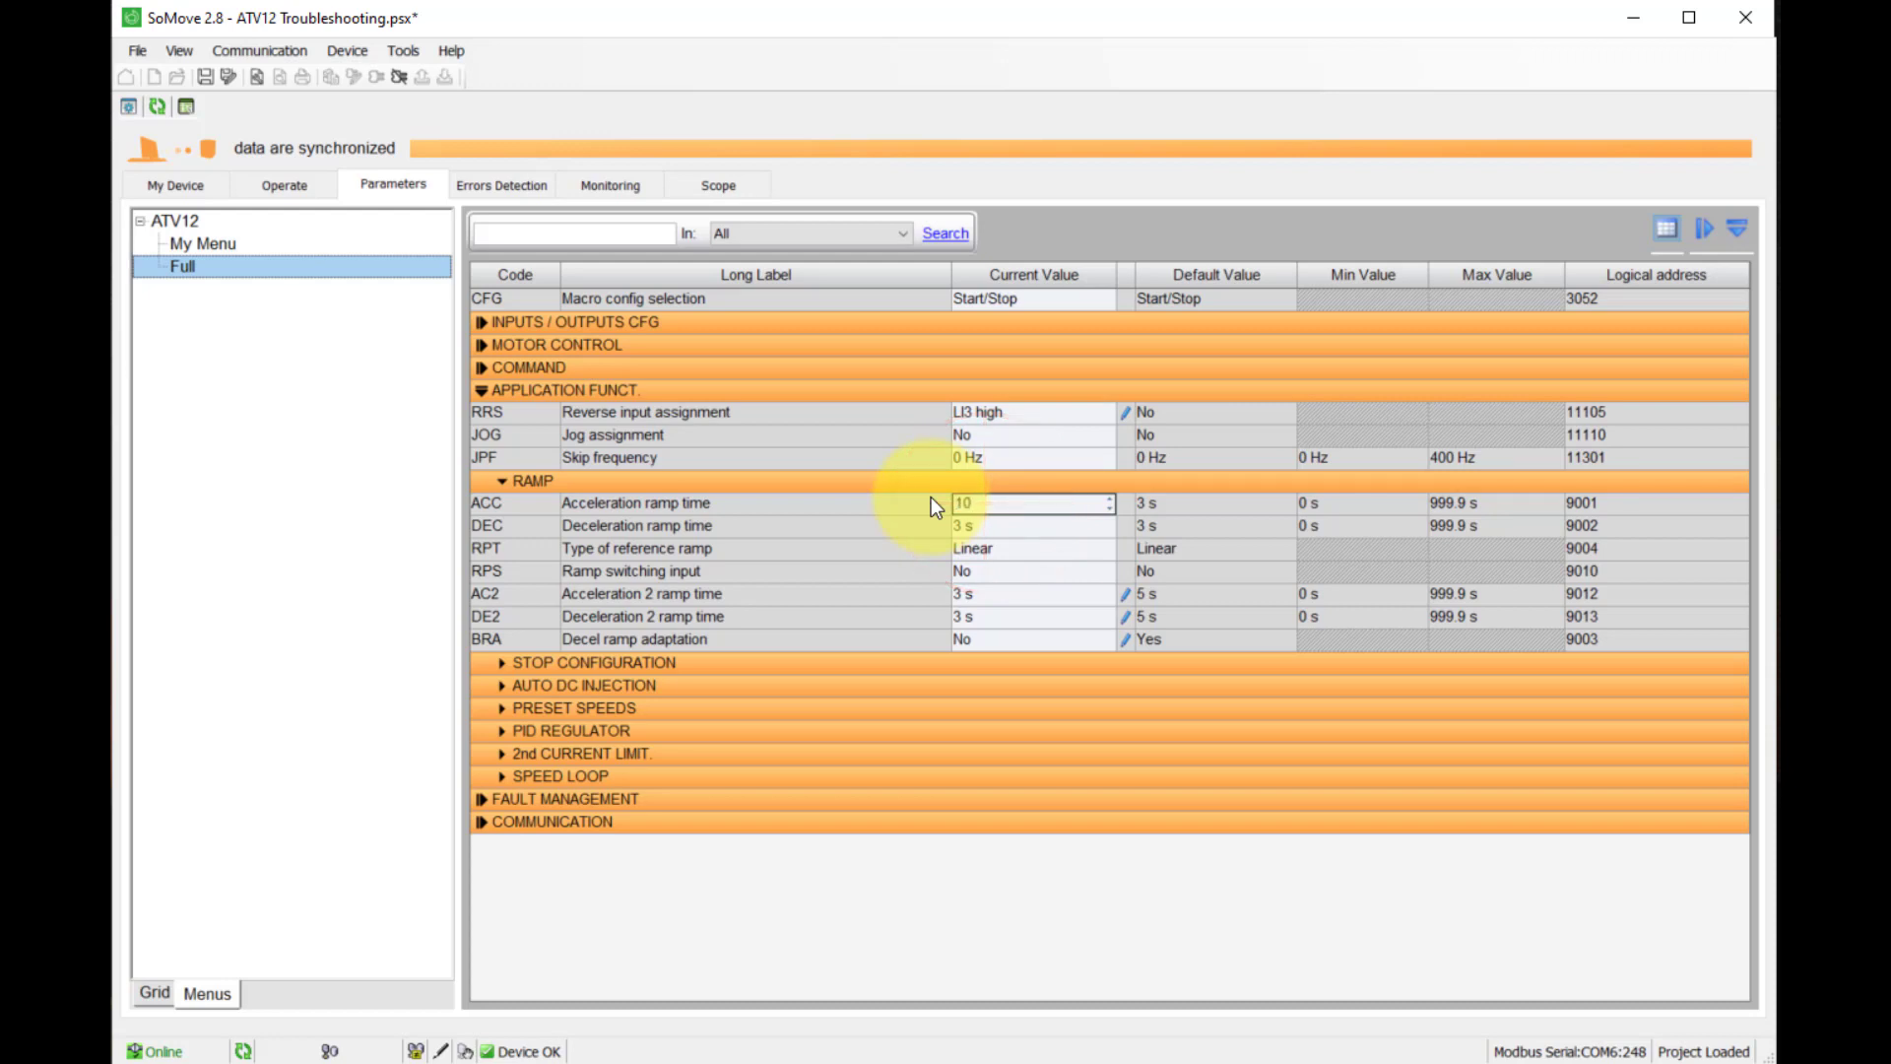
{"action": "key", "text": "Return"}
Set the deceleration ramp time (DEC) to 10 s, collapse the application function parameters, and return to the scope
{"action": "left_click", "coordinate": [1027, 528]}
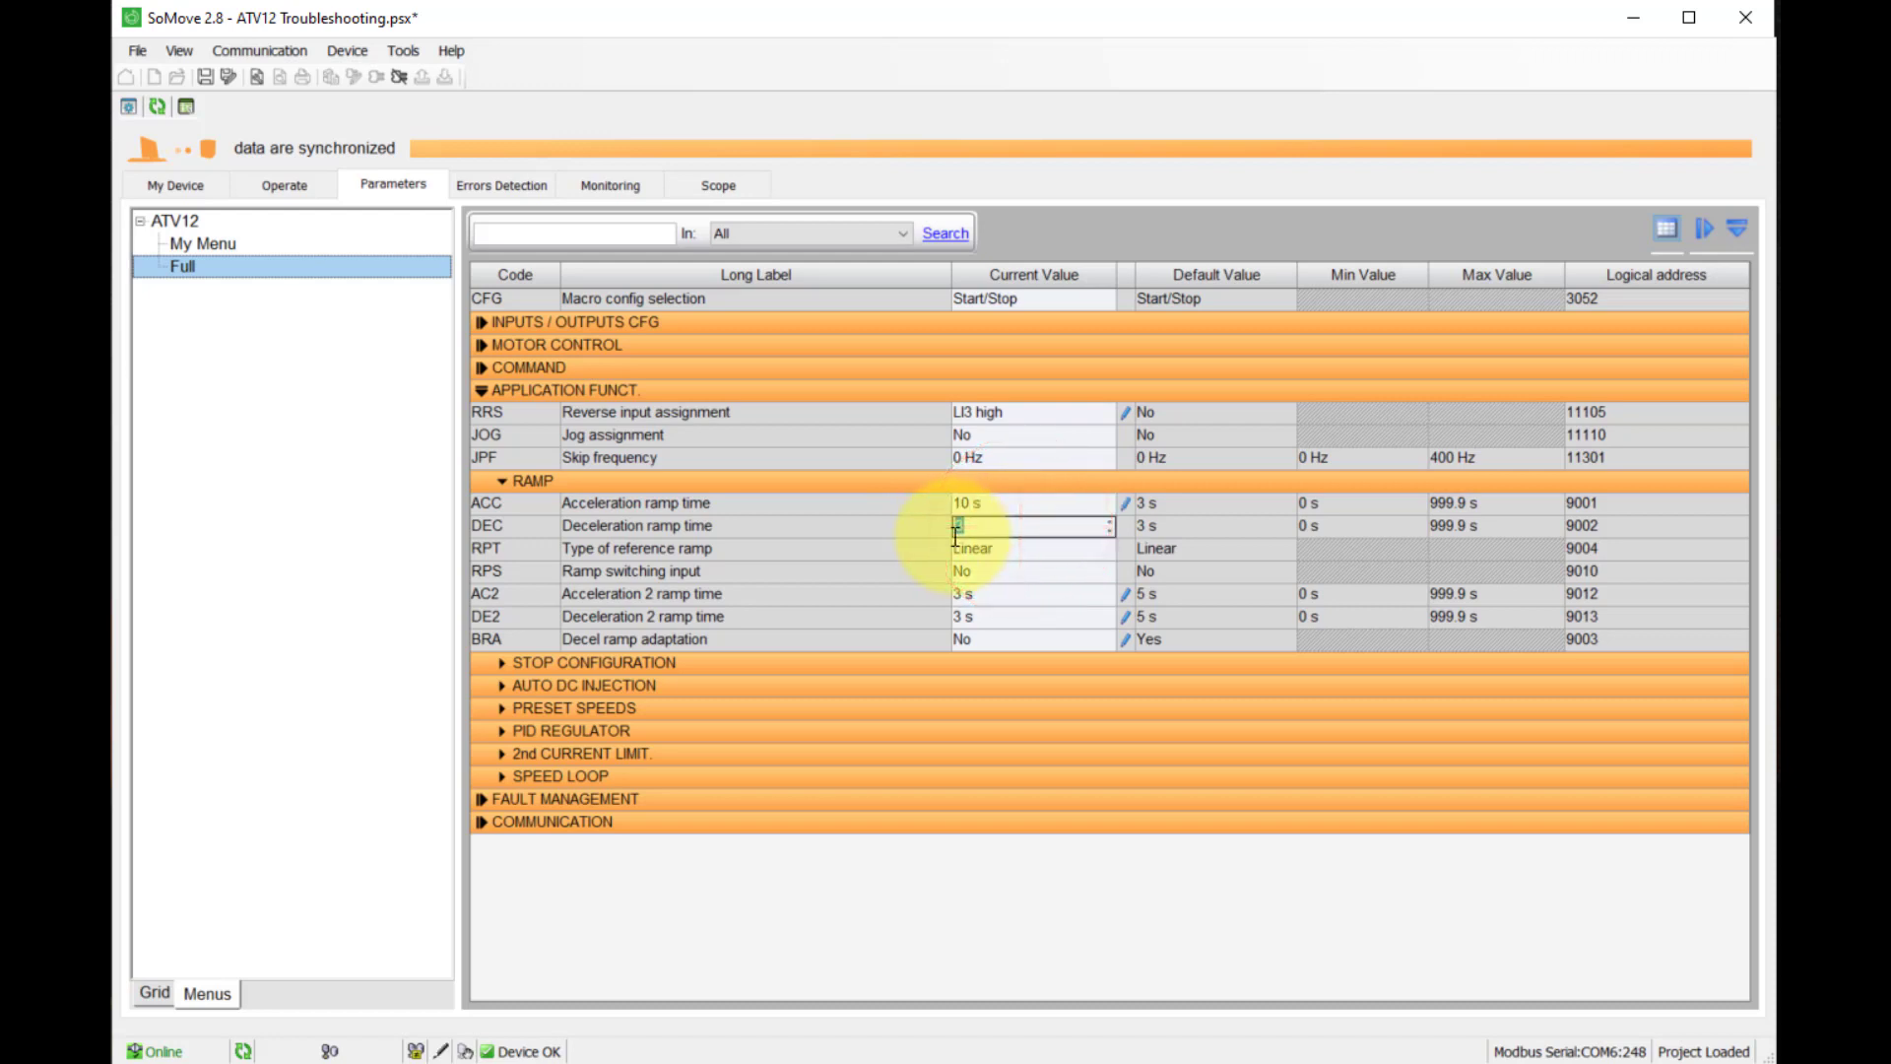
{"action": "type", "text": "10"}
{"action": "key", "text": "Return"}
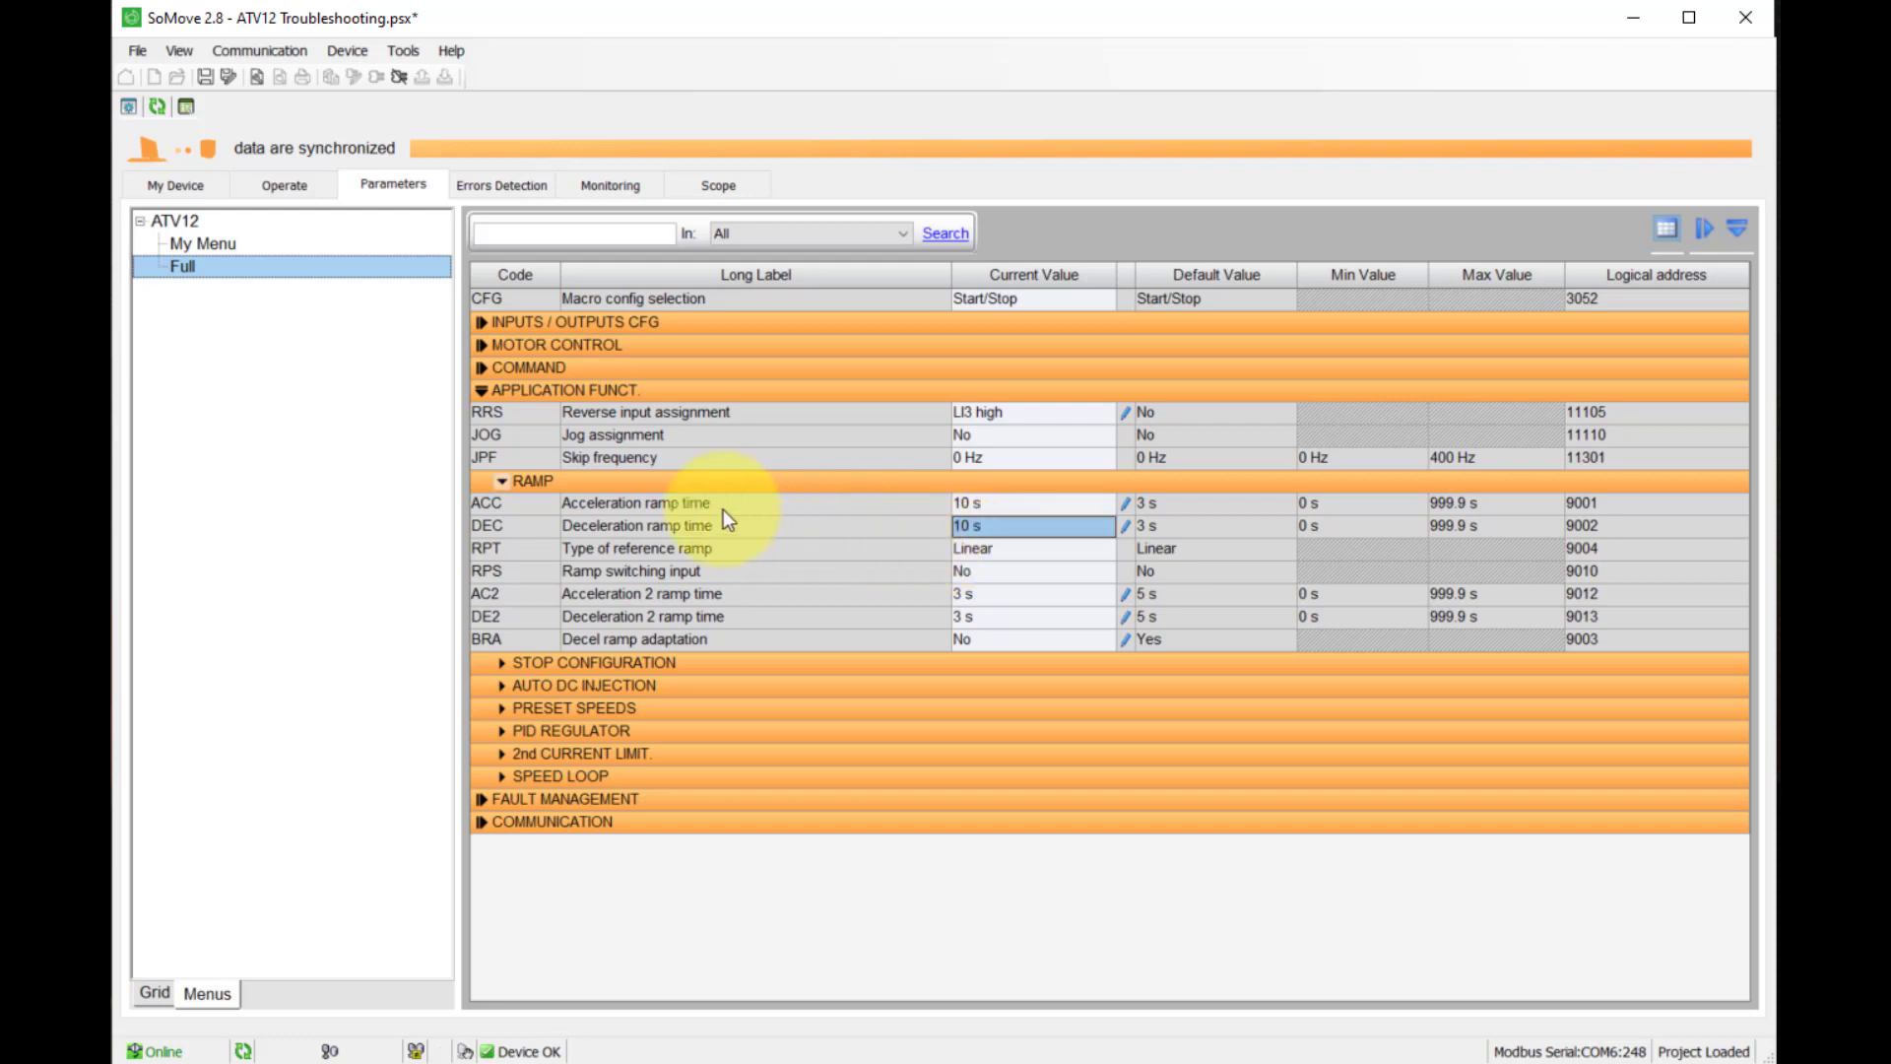
{"action": "left_click", "coordinate": [492, 481]}
{"action": "left_click", "coordinate": [484, 391]}
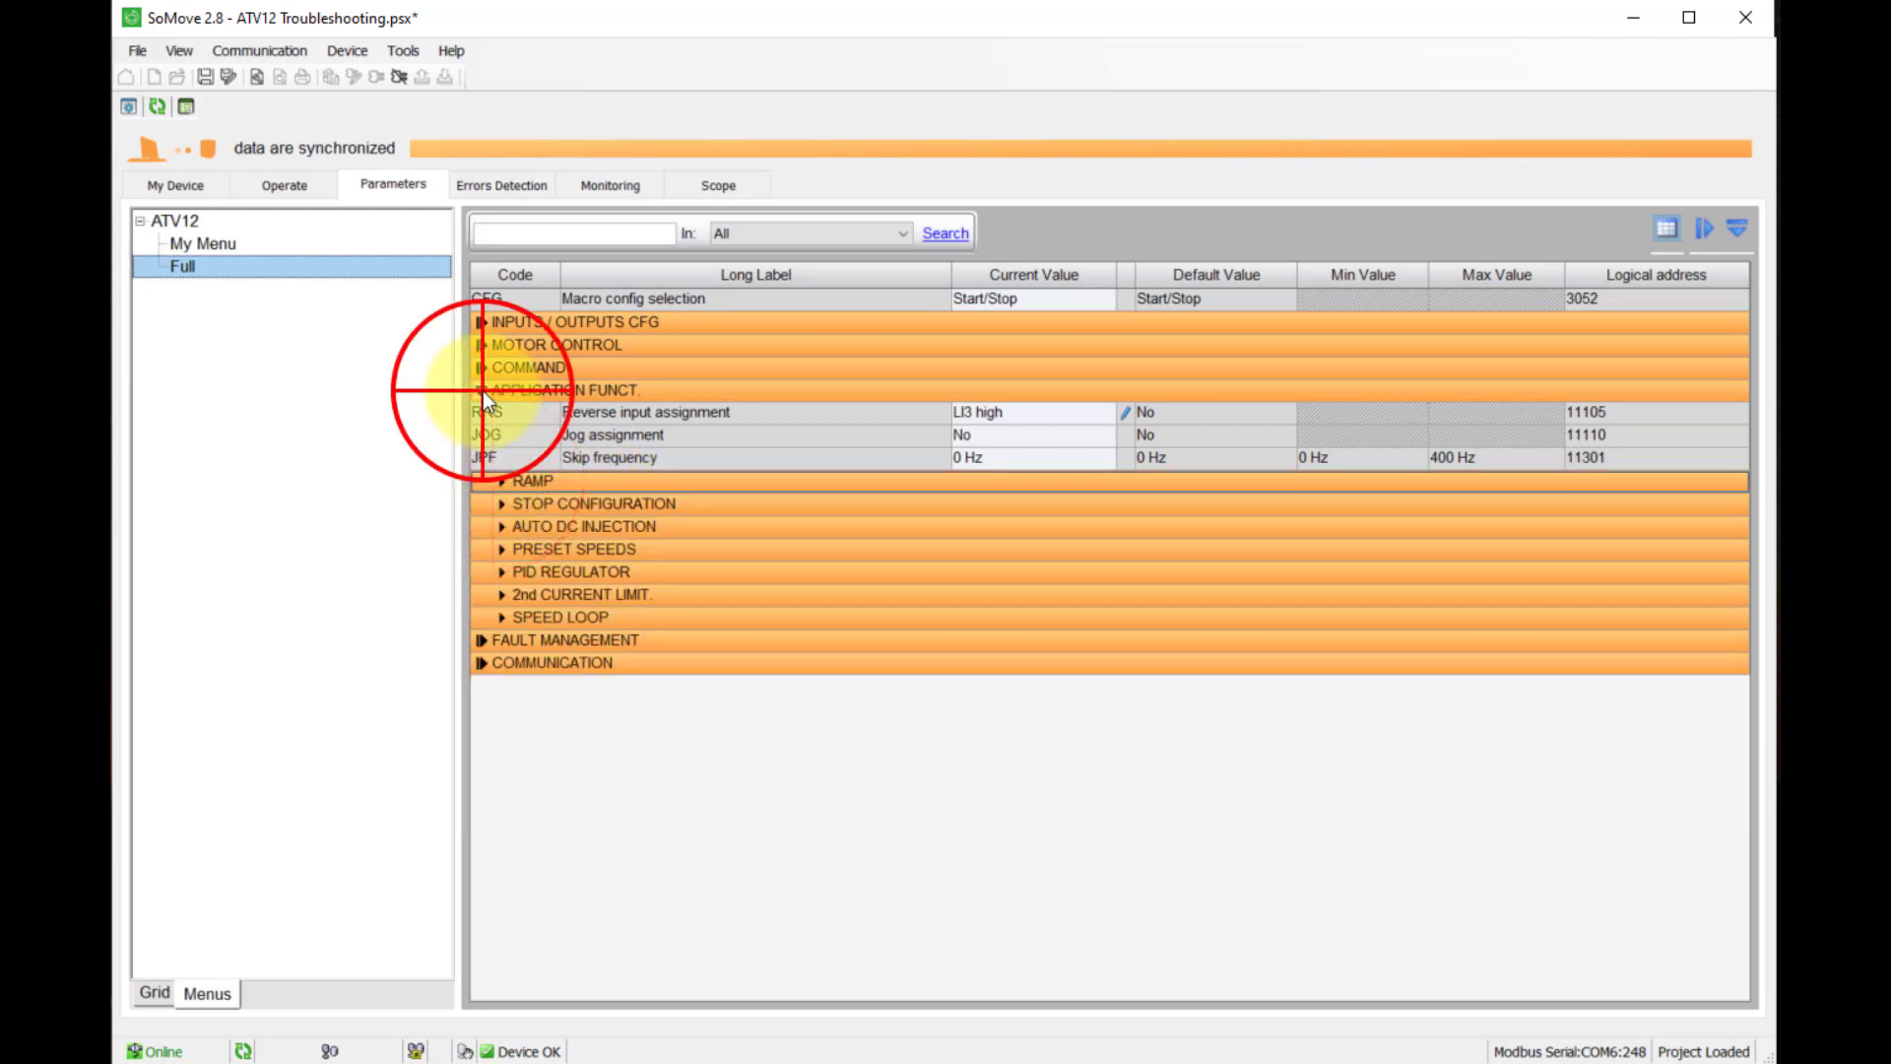
{"action": "left_click", "coordinate": [731, 190]}
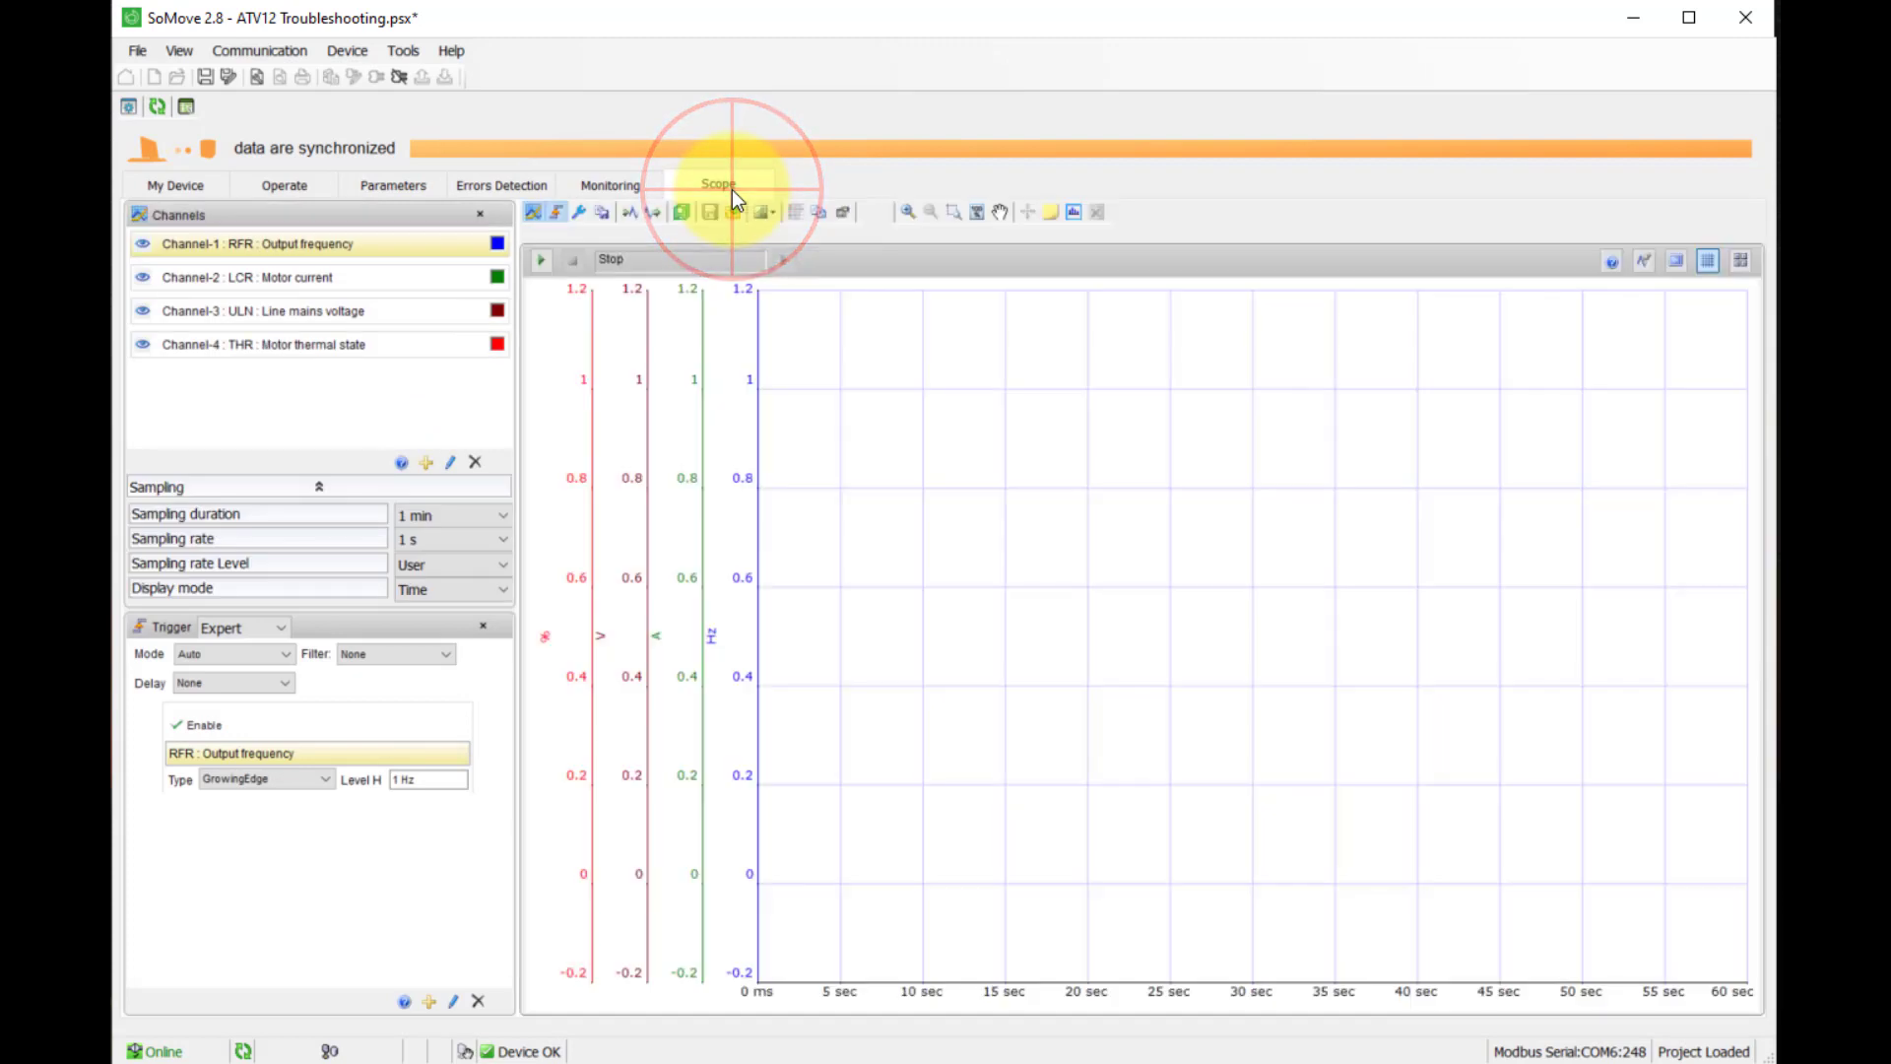
Record a new 1 min scope trace of the four channels and stop the scope once the full ramp cycle is captured
{"action": "left_click", "coordinate": [543, 263]}
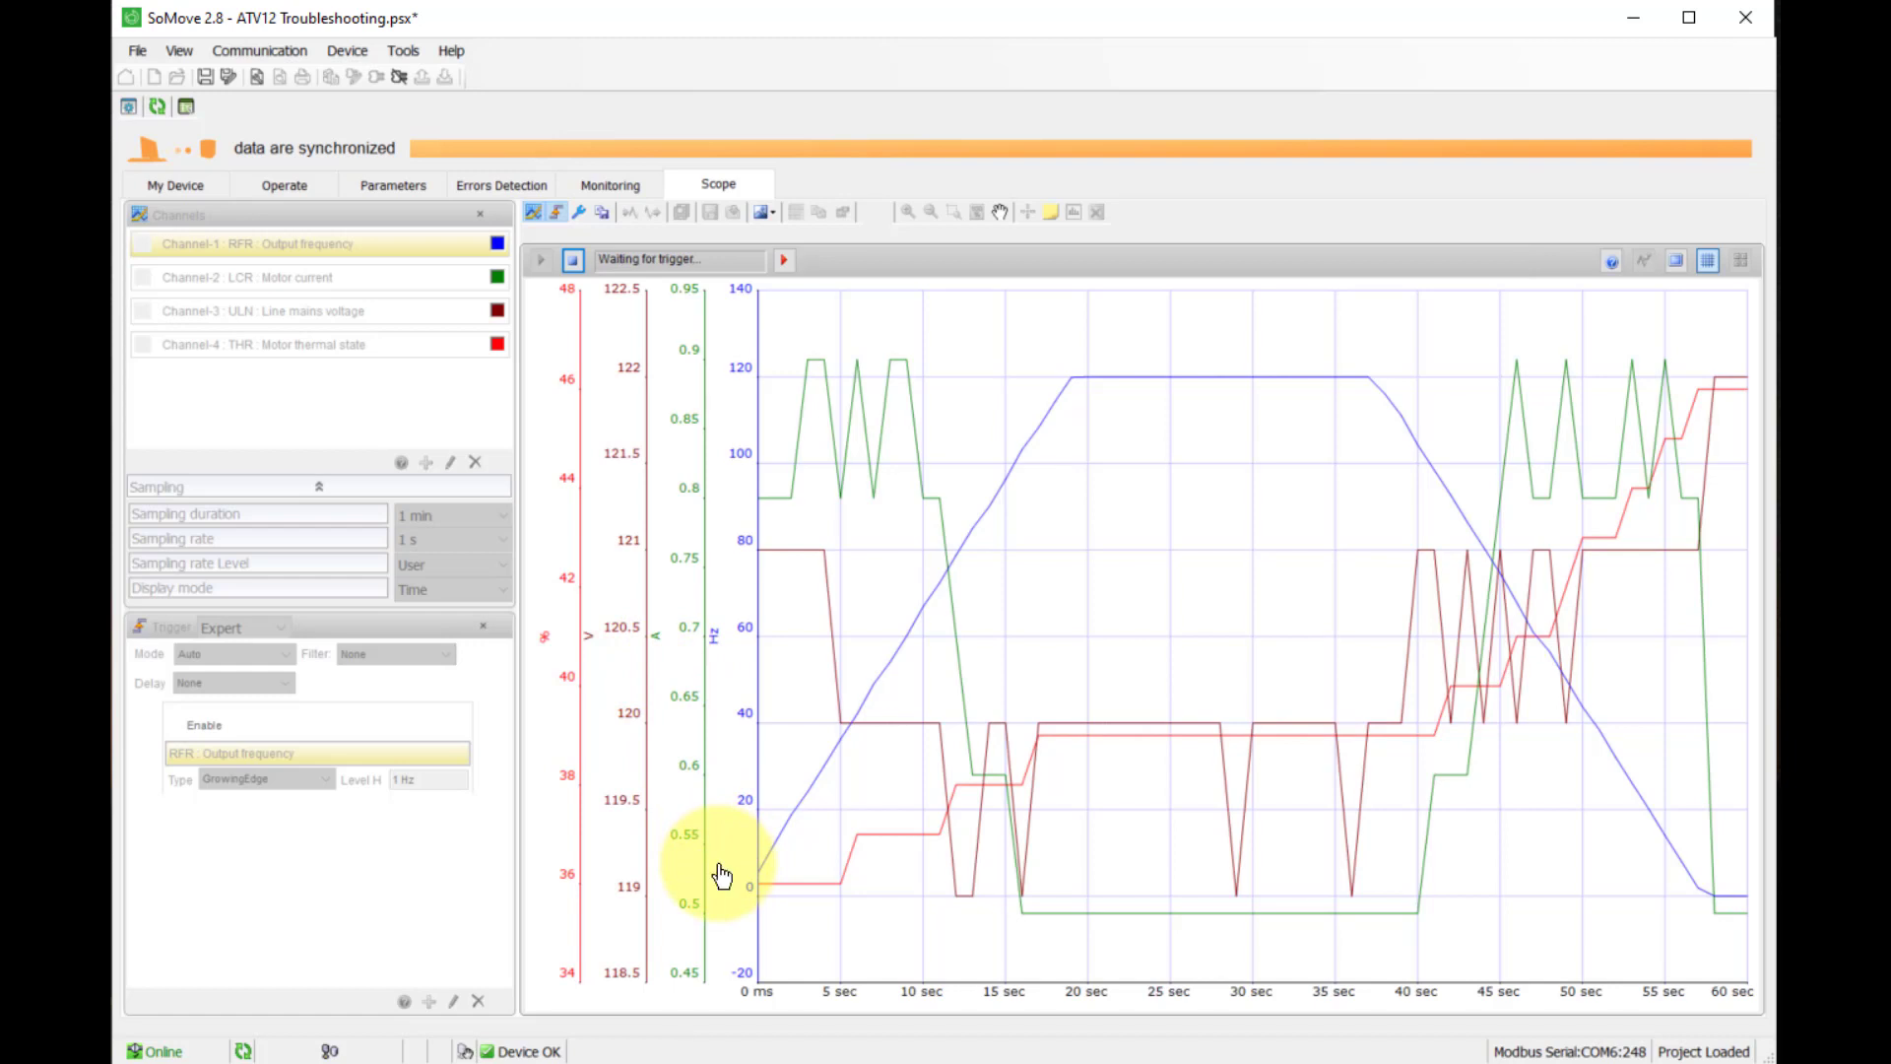
{"action": "mouse_move", "coordinate": [724, 876]}
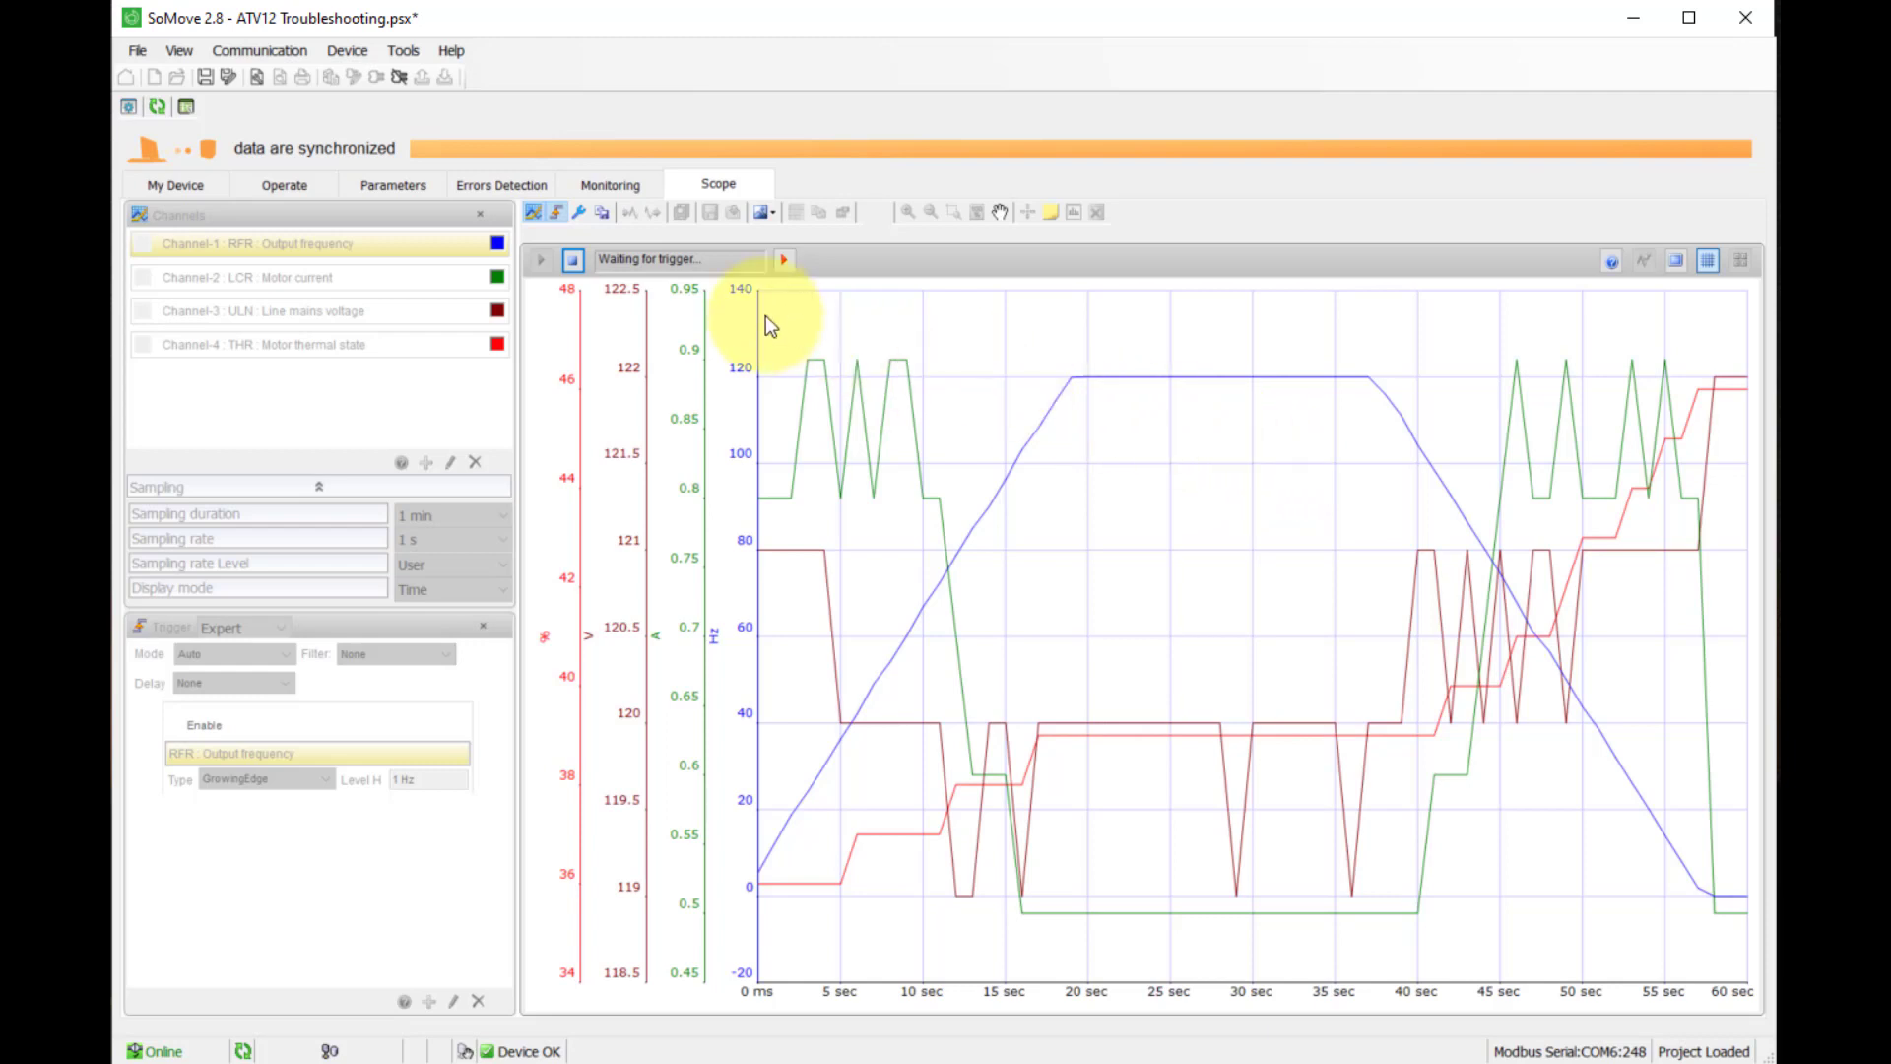
{"action": "left_click", "coordinate": [574, 262]}
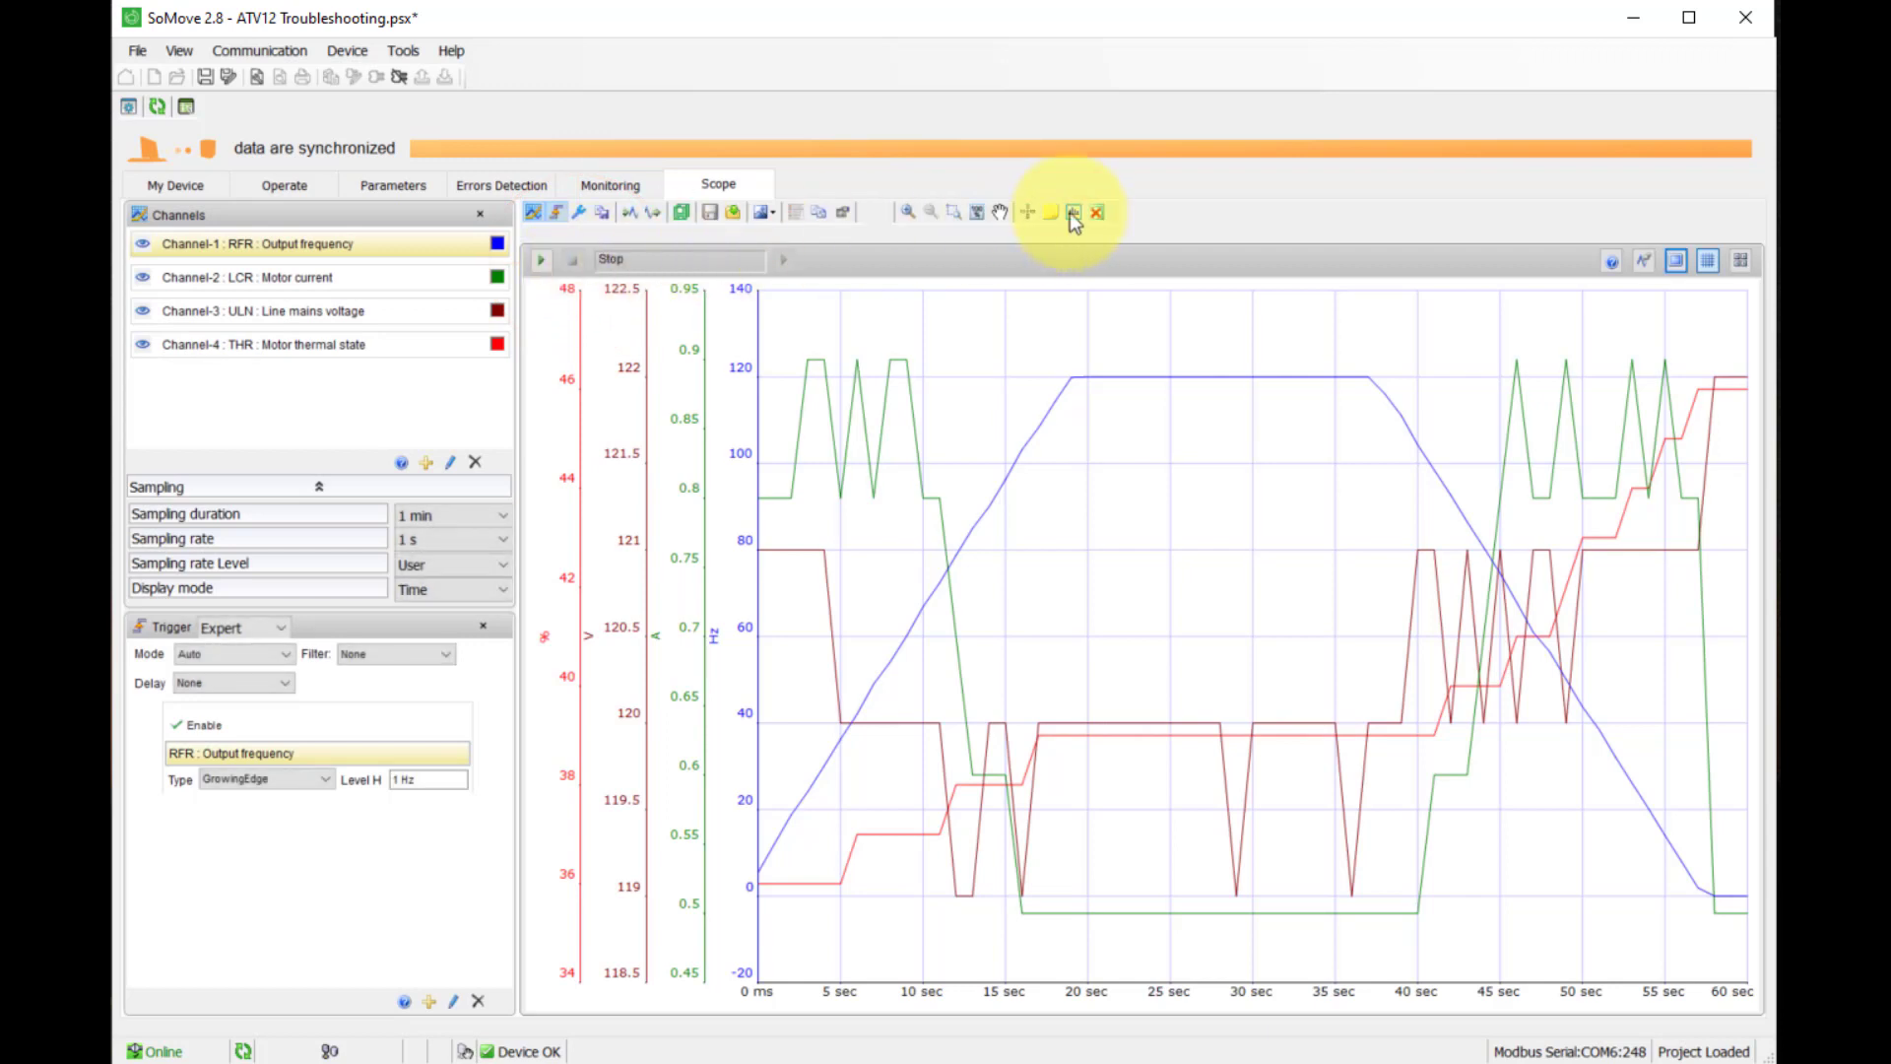
Delete all recorded traces from the scope and start a fresh 1 min recording of the four channels
{"action": "left_click", "coordinate": [1097, 211]}
{"action": "left_click", "coordinate": [933, 635]}
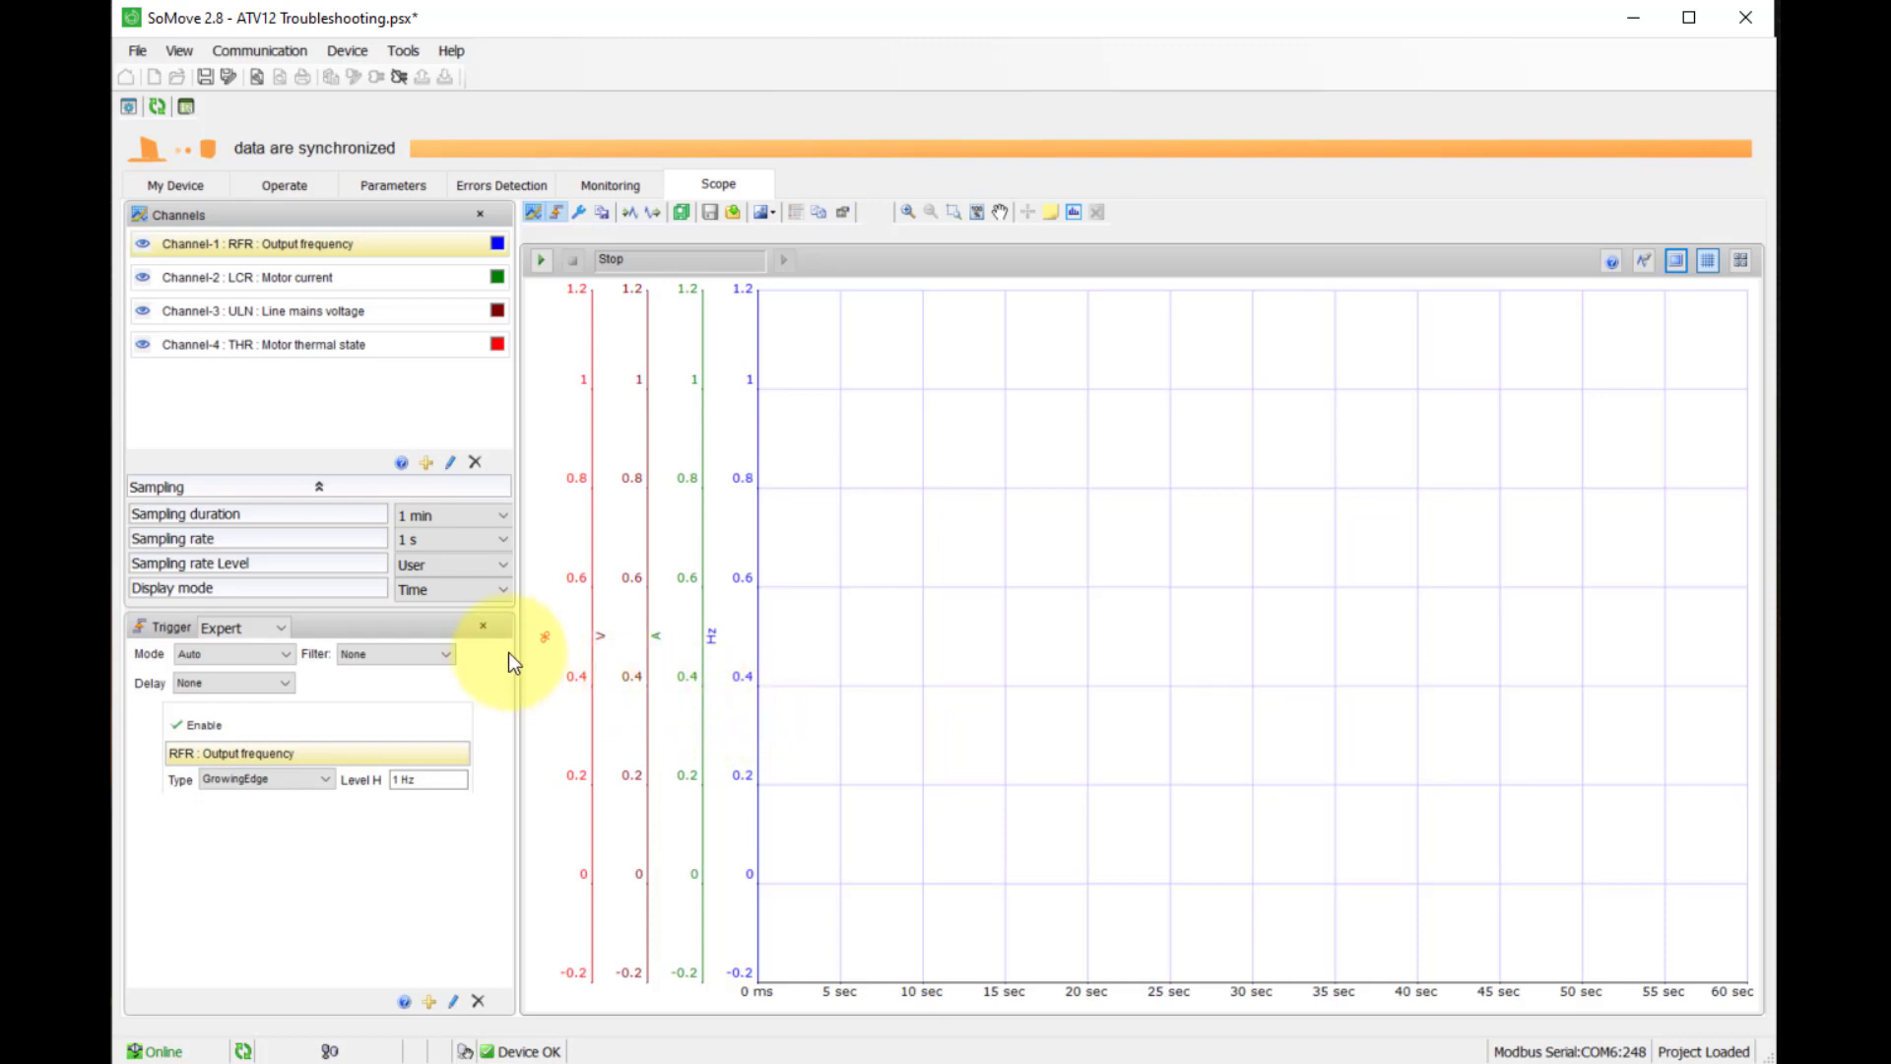
{"action": "left_click", "coordinate": [540, 260]}
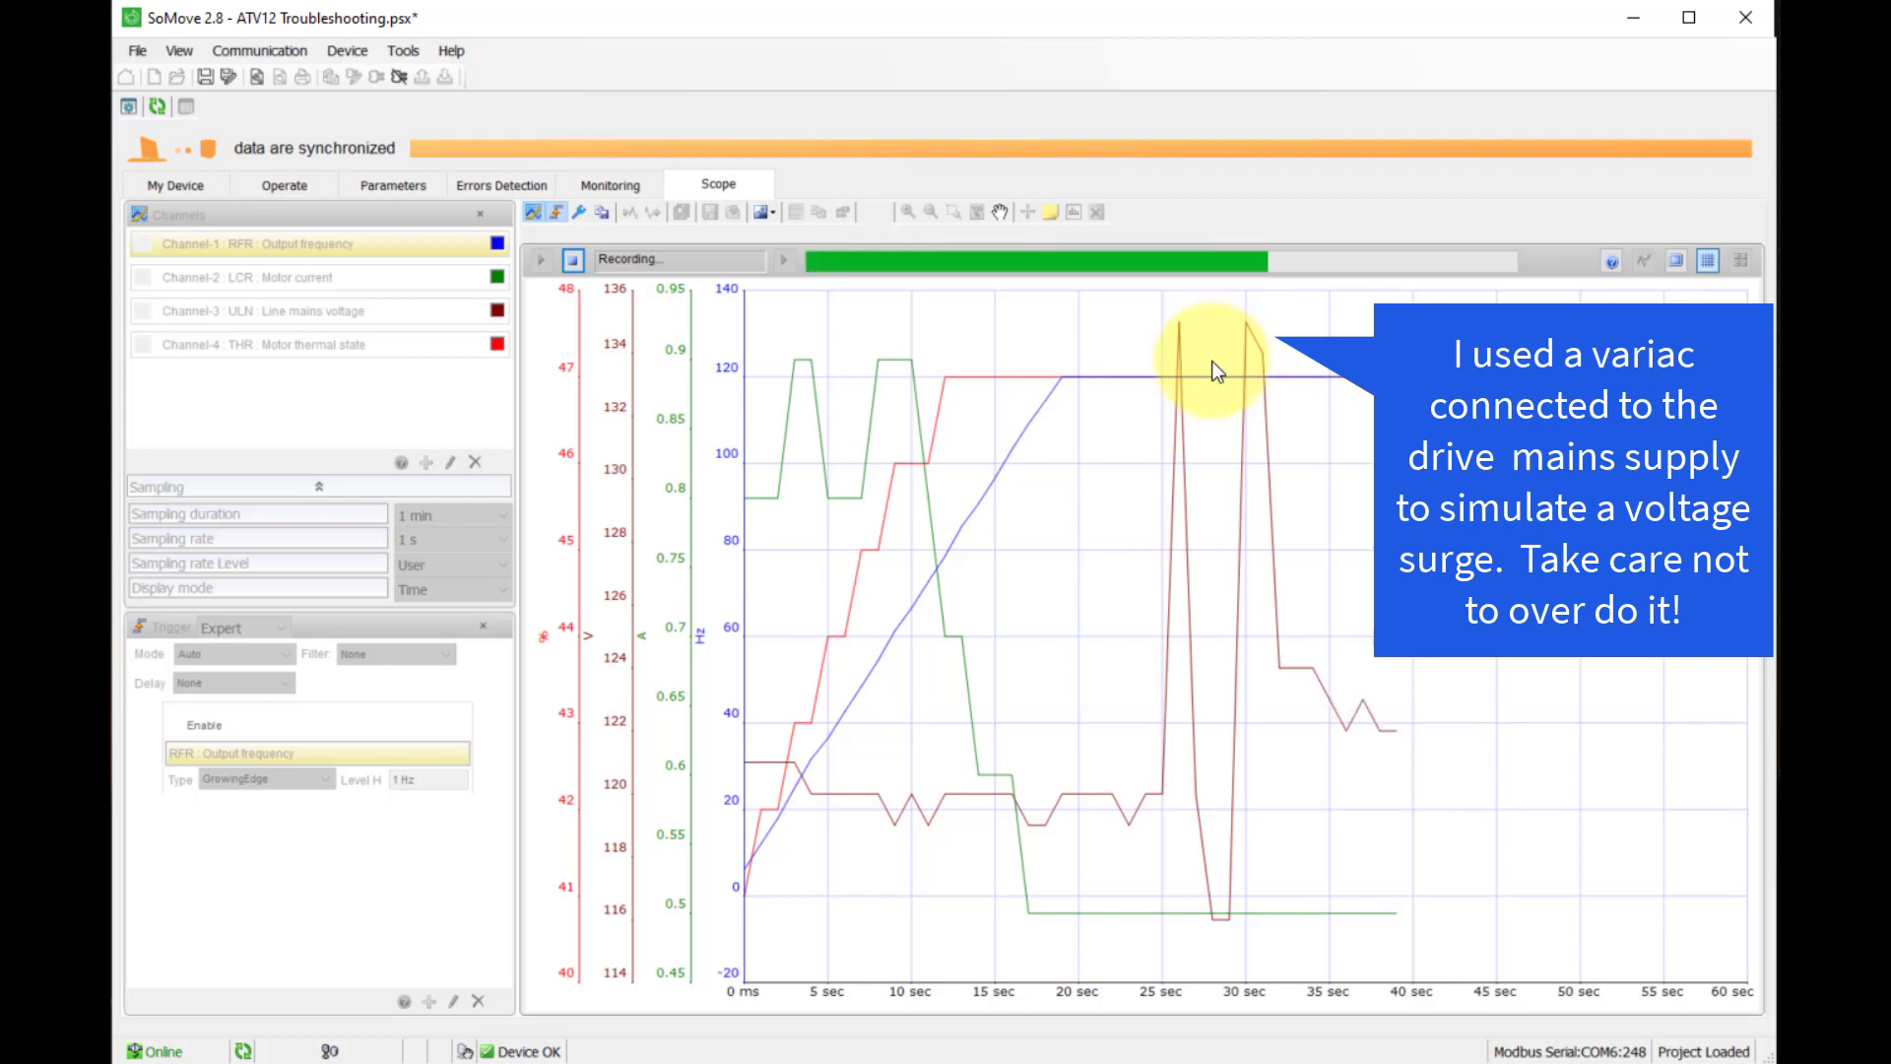
{"action": "mouse_move", "coordinate": [1215, 373]}
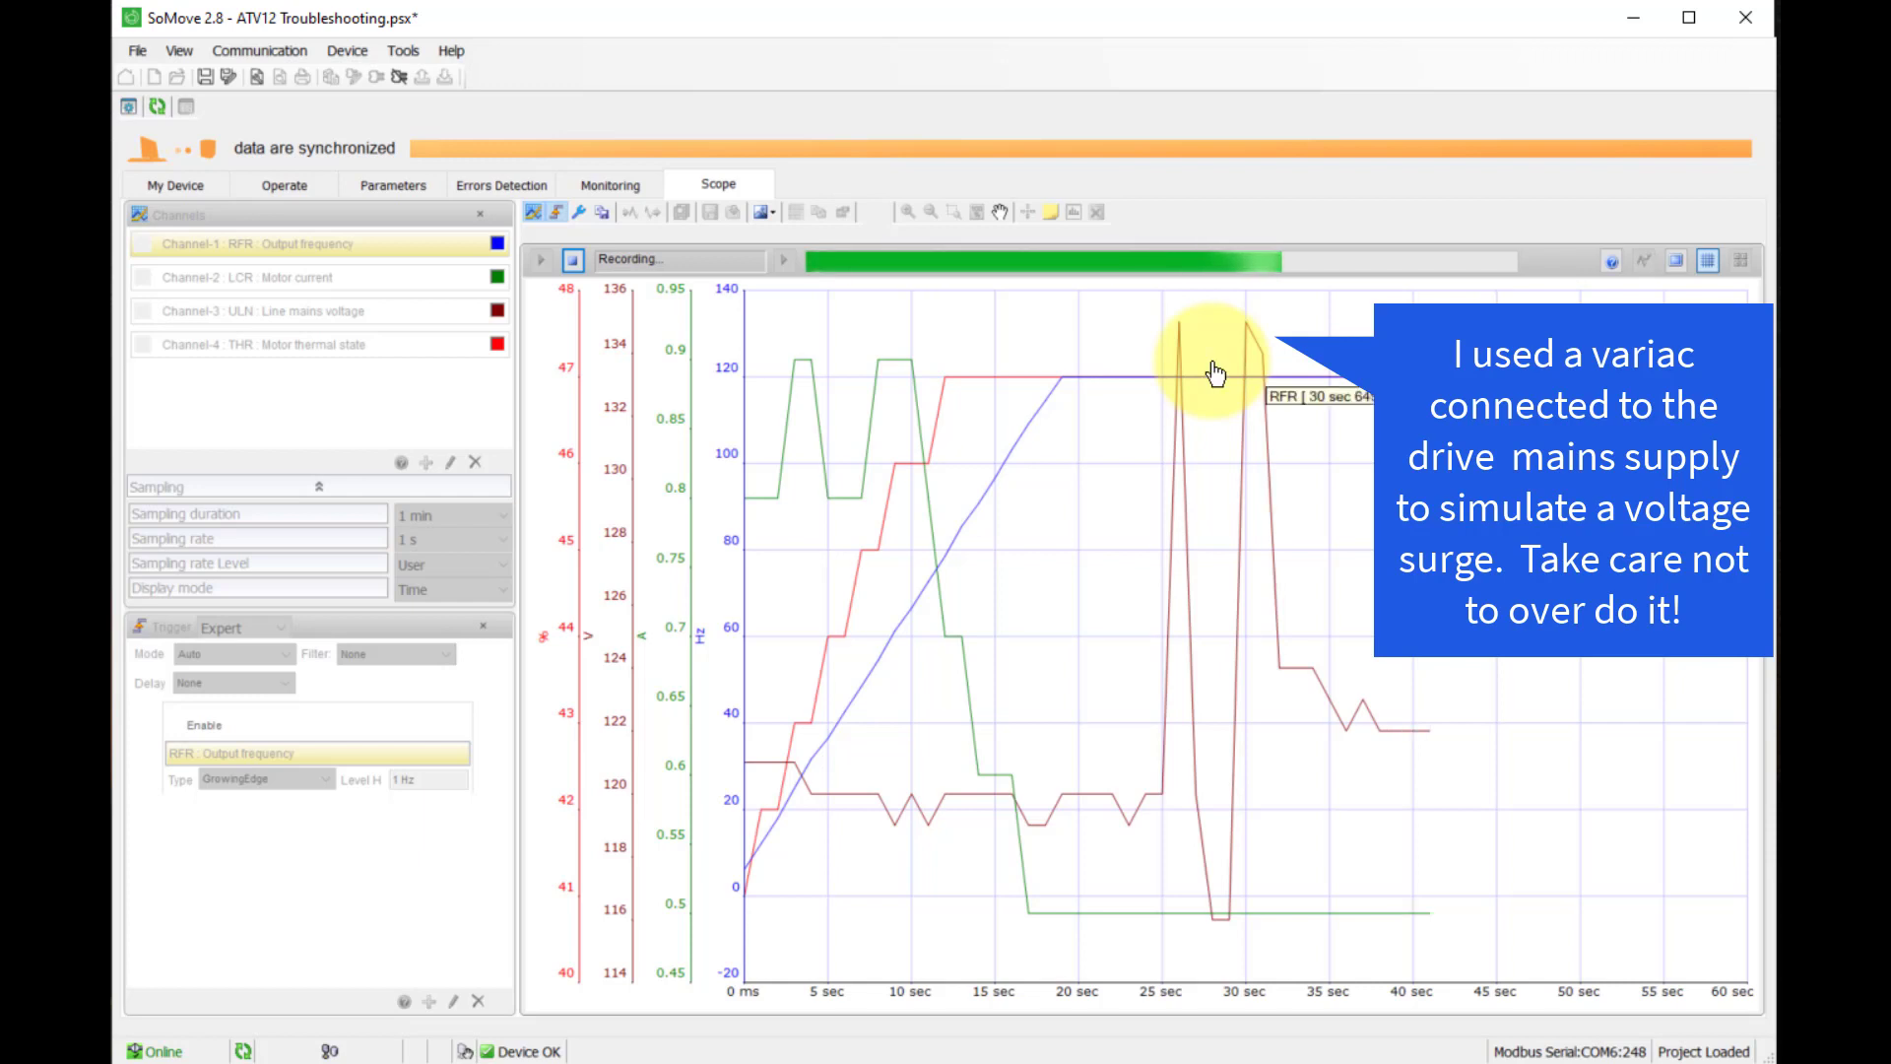